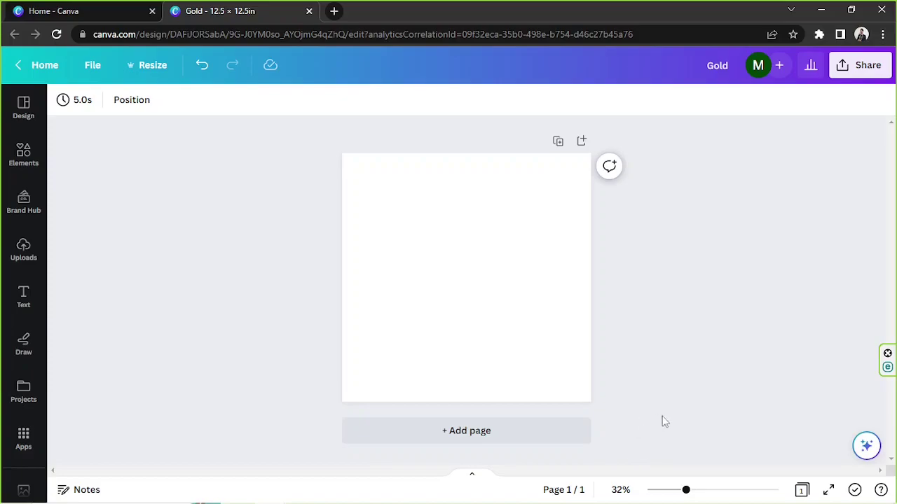
Step: Fill the blank page's background with the black-to-gold gradient from the default colors
click(531, 377)
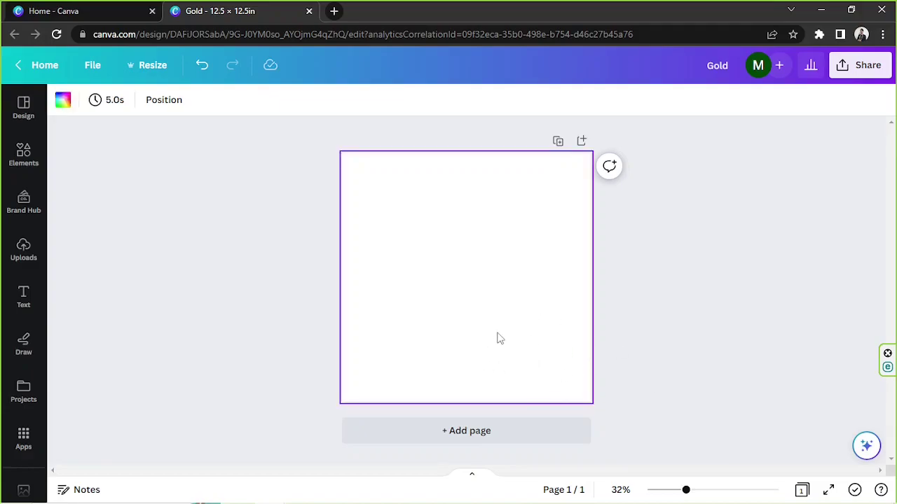
click(63, 101)
scroll(130, 256, down, 4)
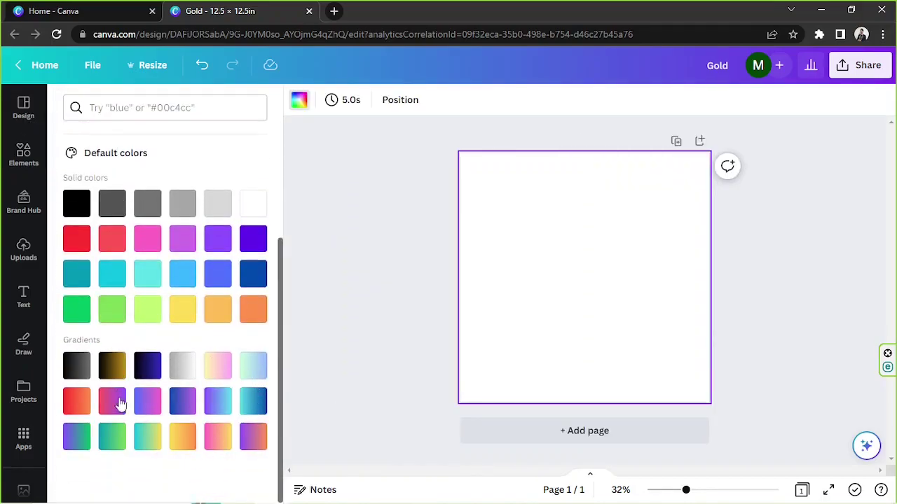
click(114, 368)
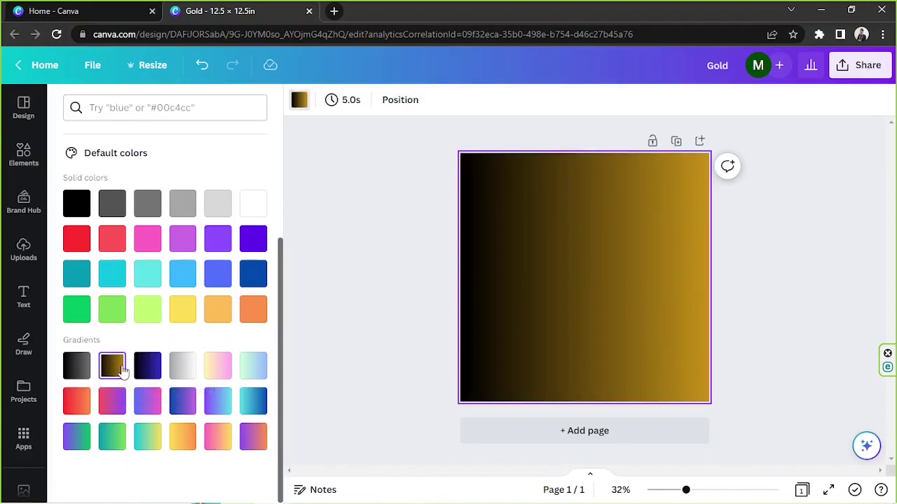
Step: Change the gradient's black color to a light golden orange, and delete the gradient background from the page
scroll(122, 371, up, 3)
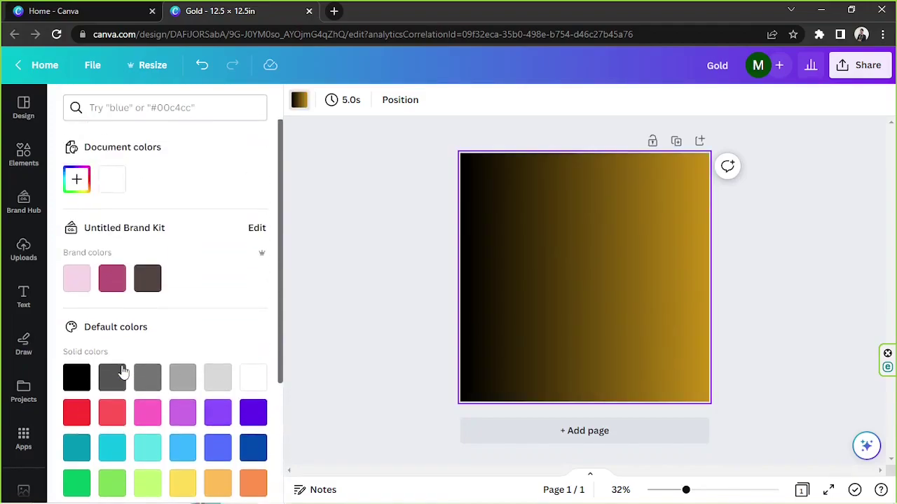
click(77, 180)
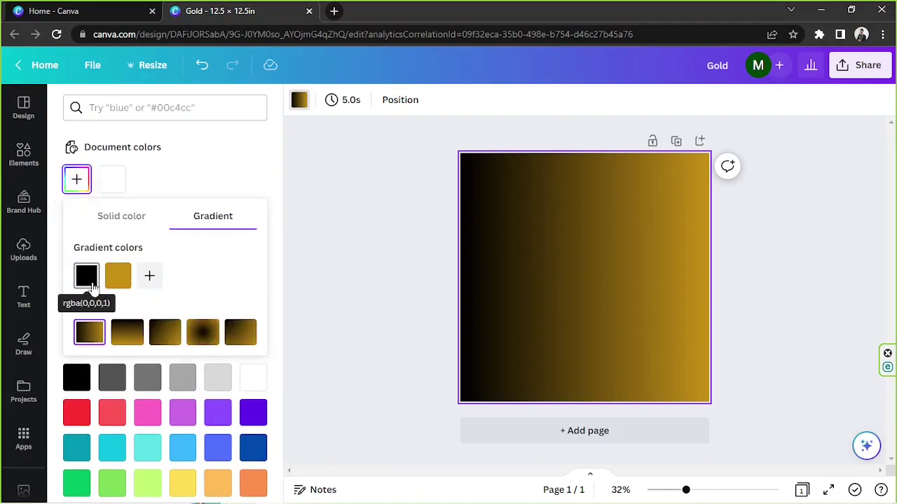
click(86, 276)
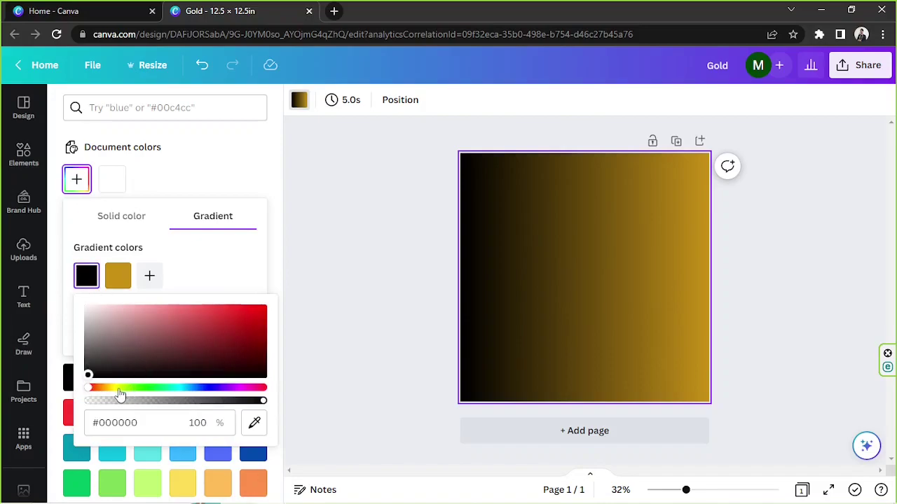
drag(120, 395, 106, 394)
drag(122, 349, 184, 305)
click(327, 286)
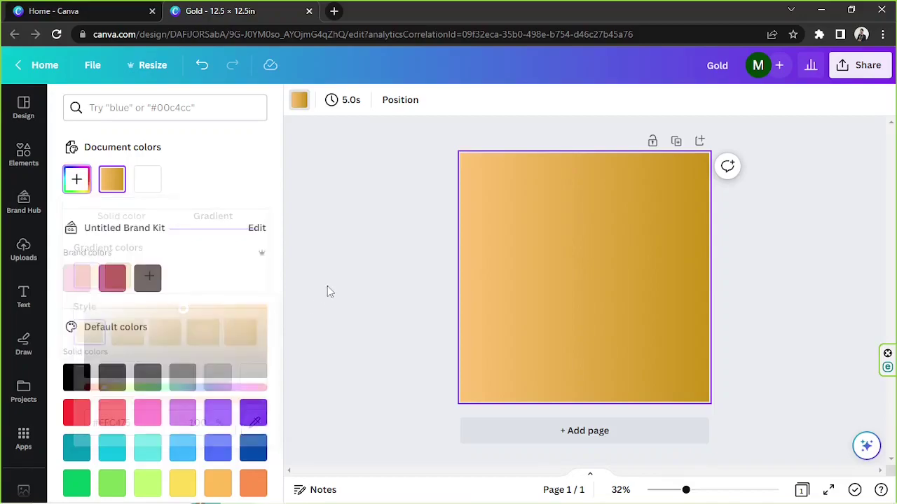
click(327, 286)
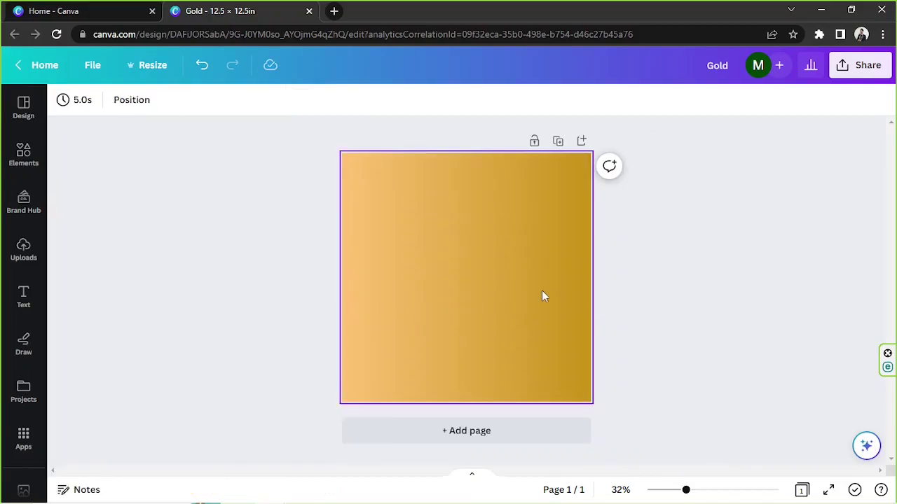
click(542, 291)
key(Delete)
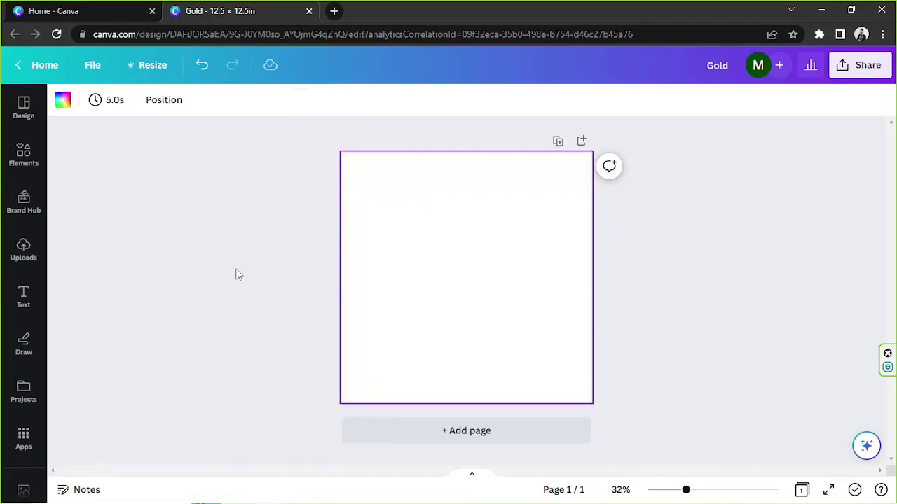
Step: Search the elements library for "gold" and restrict the results to photos
click(14, 172)
click(134, 108)
text(g)
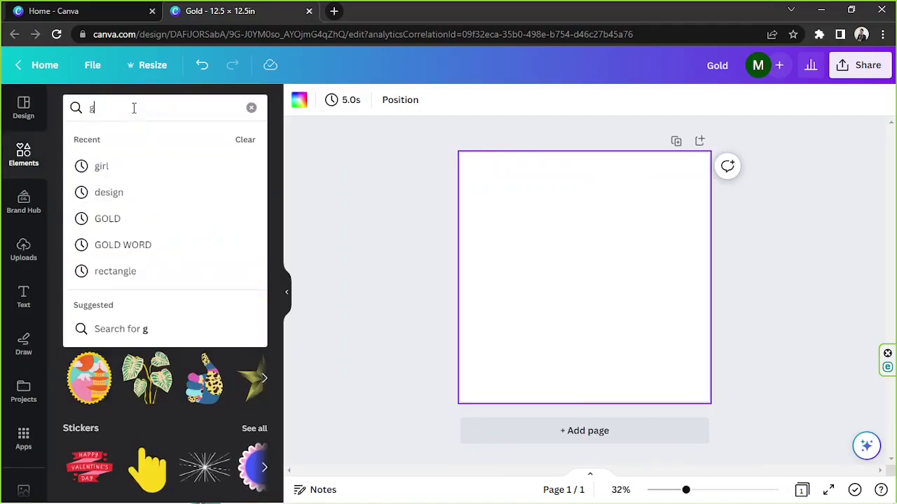
text(old)
key(Return)
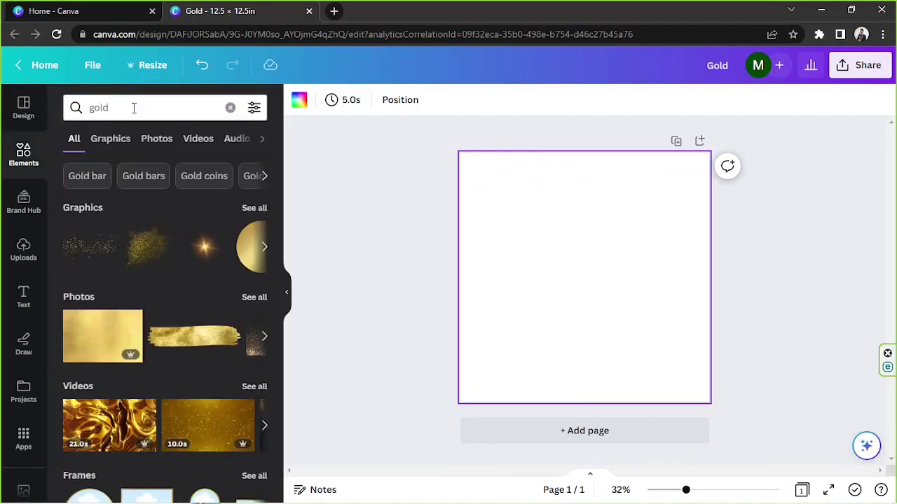
click(156, 138)
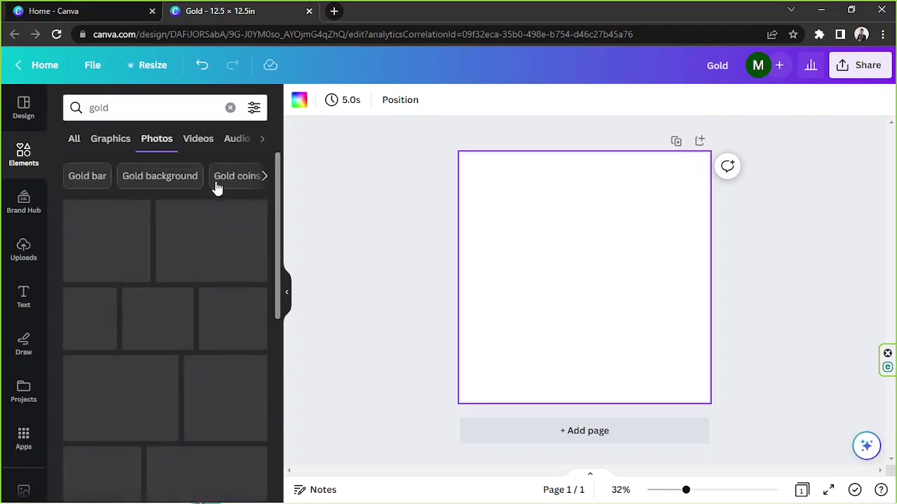
Step: Try the smooth, shiny yellow-gold photo as the page background and remove it again
scroll(179, 217, down, 5)
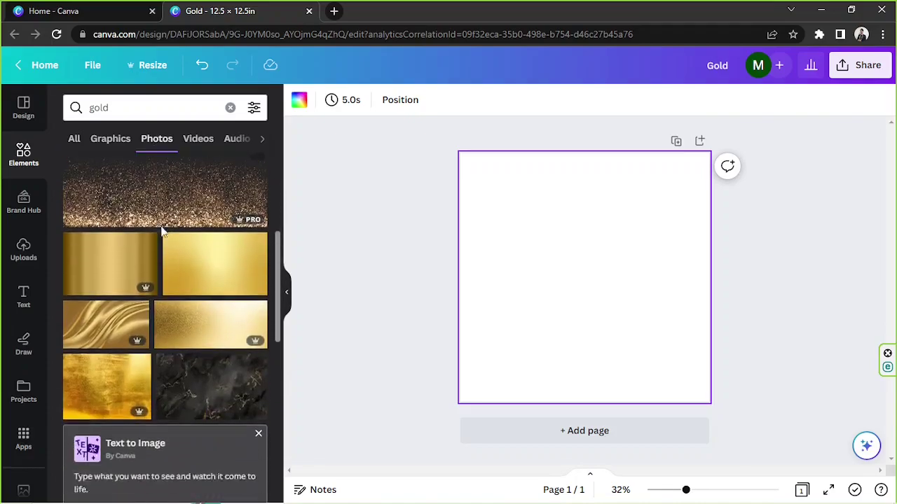
click(187, 267)
right_click(552, 243)
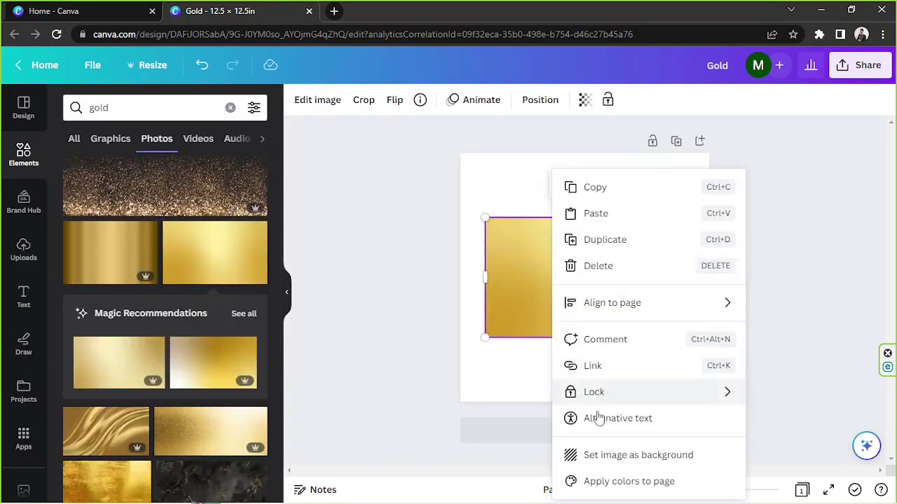
click(599, 454)
scroll(266, 321, up, 4)
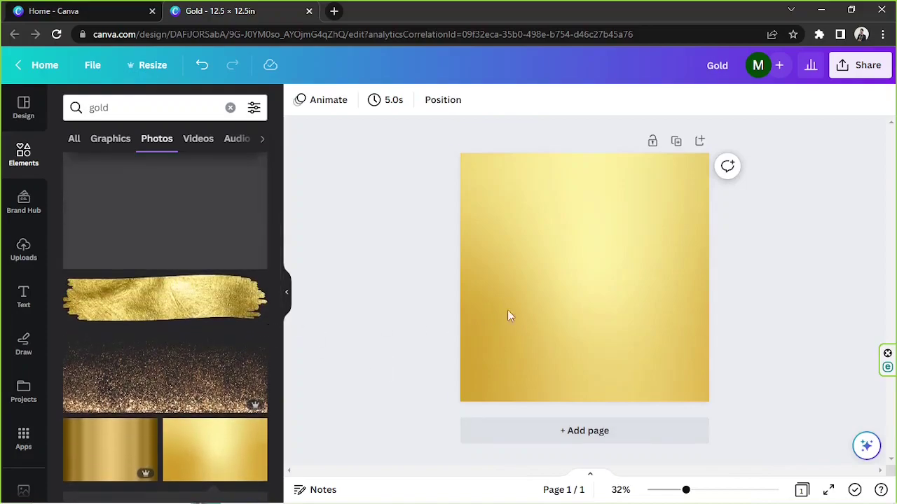
key(Delete)
Step: Try the gold foil brush-stroke photo as the page background and remove it again
click(216, 310)
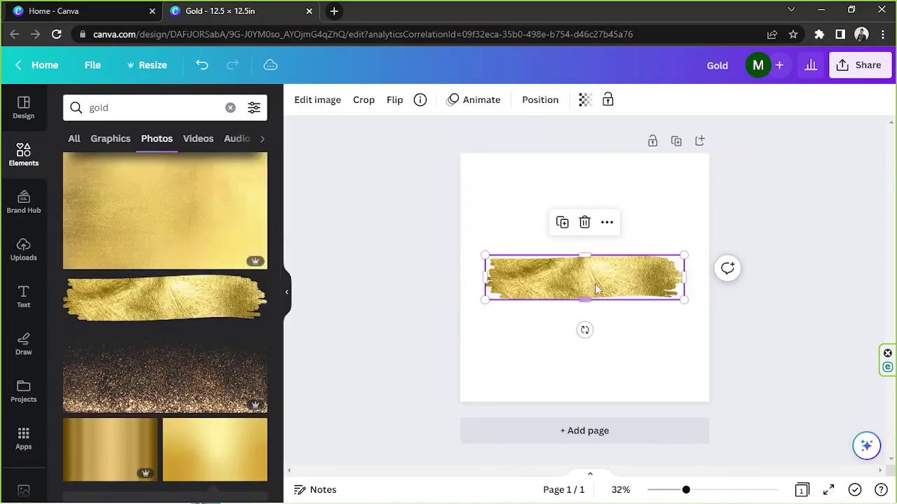
right_click(595, 285)
click(634, 455)
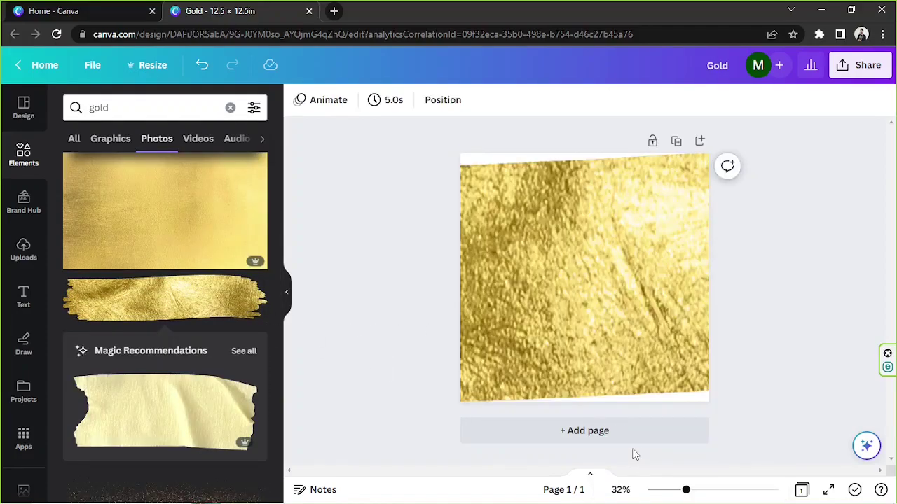
scroll(253, 328, down, 5)
click(603, 311)
key(Delete)
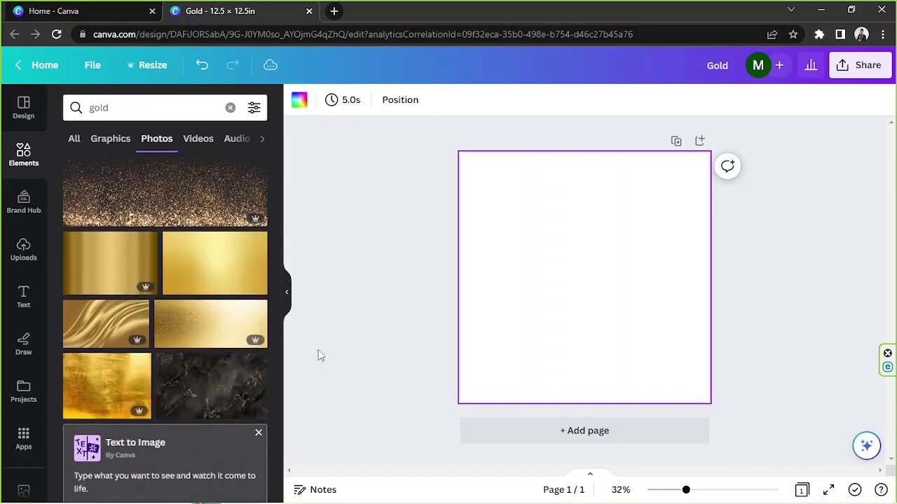
Step: Try the gold glitter photo next to the gold bars as the page background and remove it again
scroll(192, 356, down, 2)
scroll(191, 356, down, 3)
click(215, 284)
right_click(582, 267)
click(625, 456)
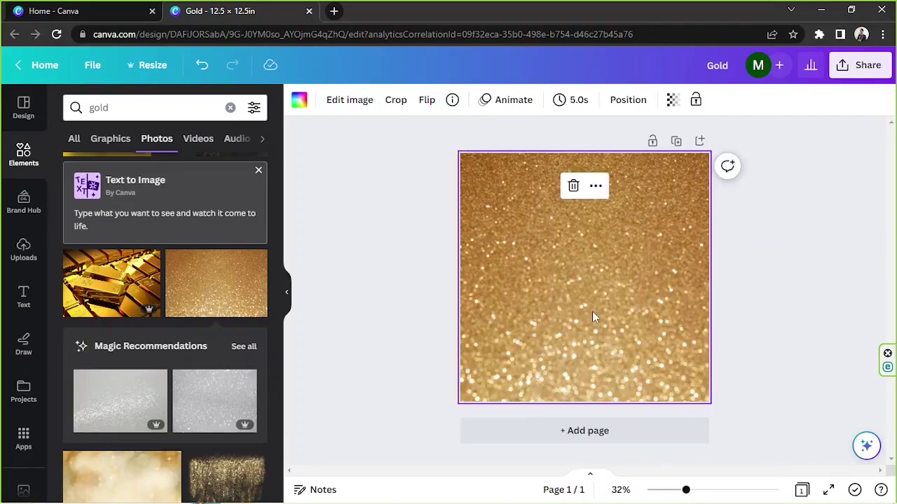
key(Delete)
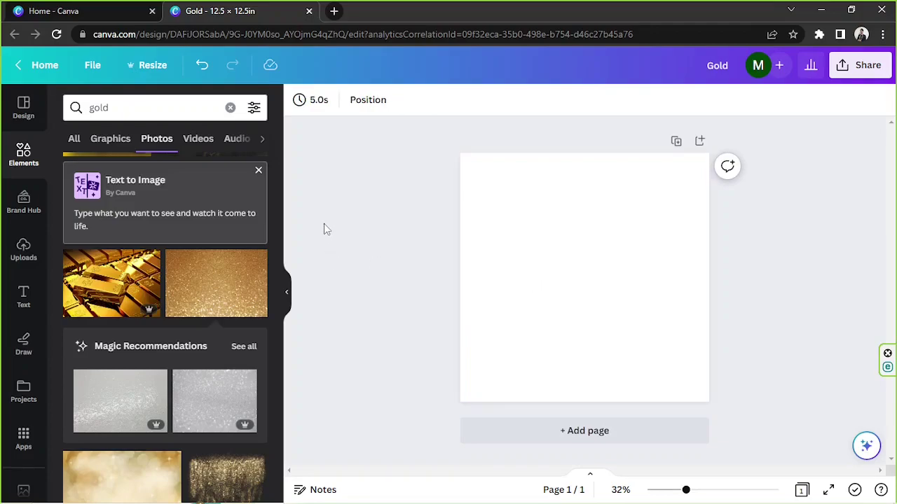
Step: Search the elements library for "frames" across all categories and show the full set of frames
double_click(105, 111)
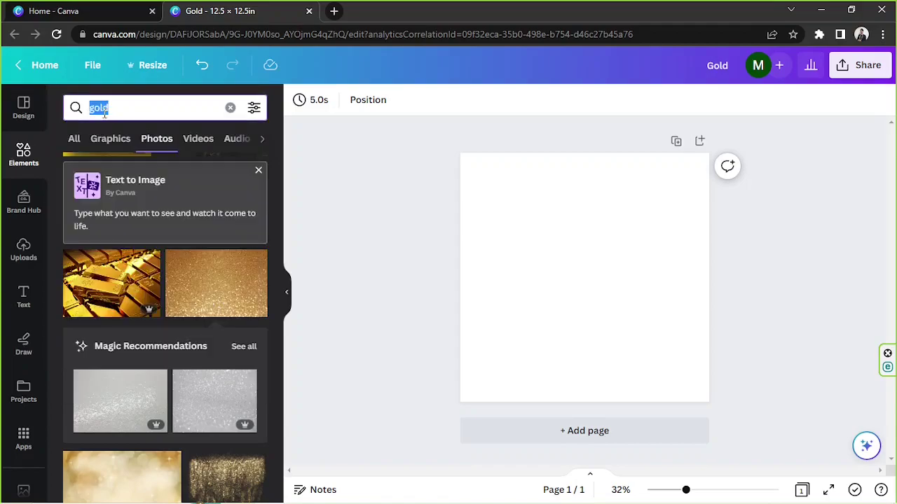
text(frames)
key(Return)
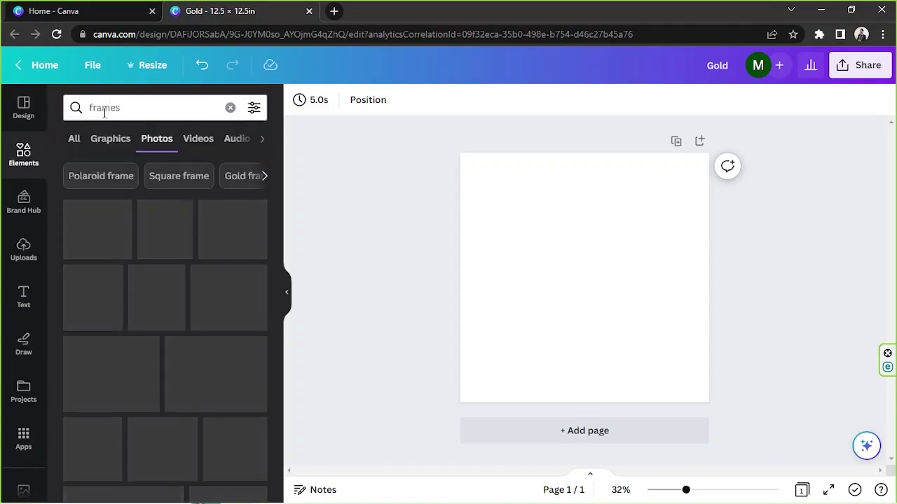
click(74, 138)
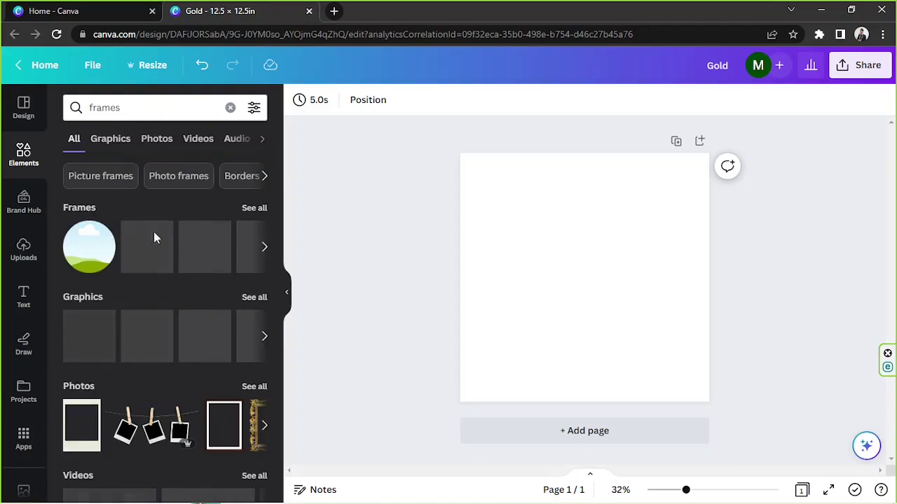
click(252, 208)
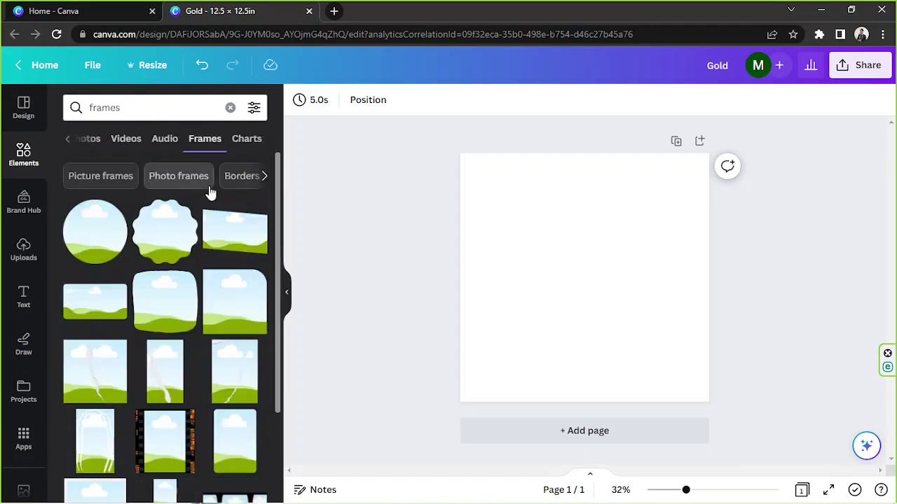
Step: Add the swoosh-shaped brush-stroke frame to the page, enlarge it to most of the page width and center it
scroll(204, 191, down, 5)
scroll(199, 183, down, 10)
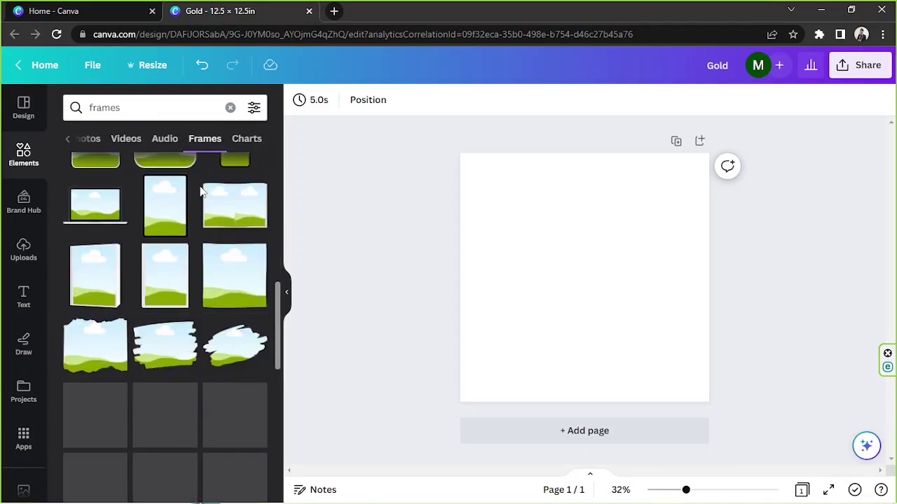
scroll(140, 198, down, 3)
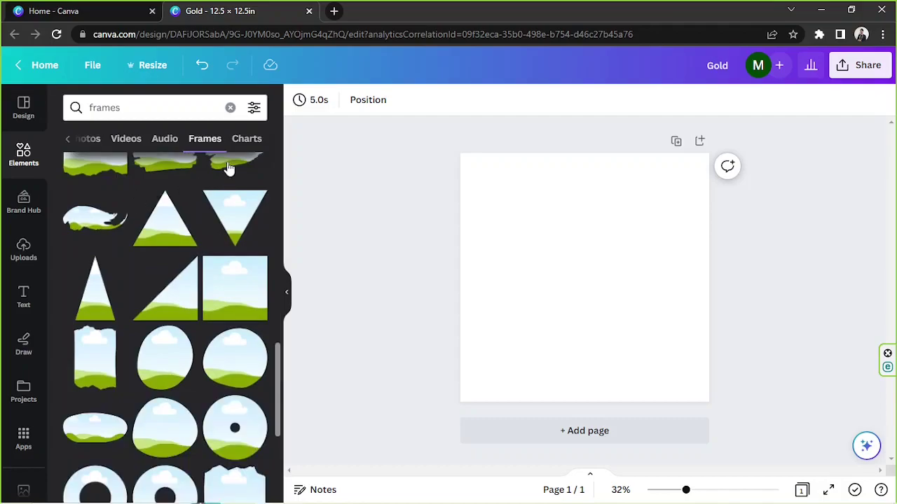
scroll(152, 232, up, 2)
drag(84, 296, 543, 260)
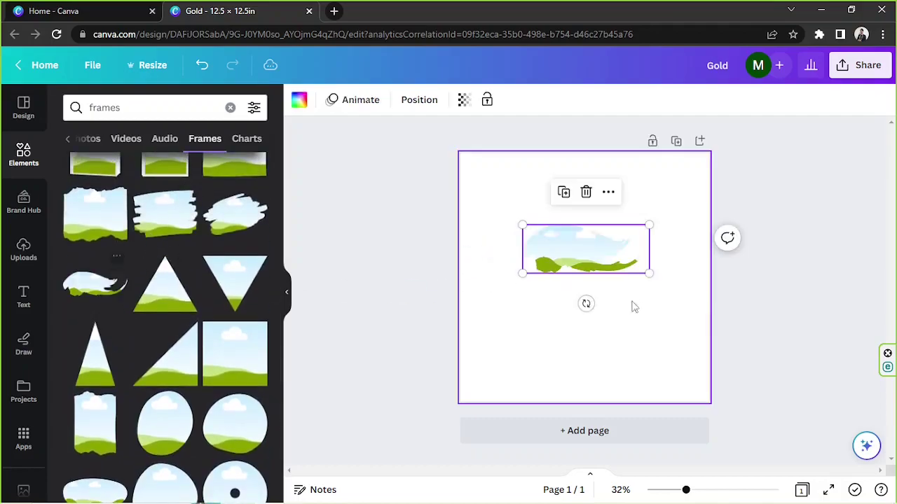
drag(647, 273, 705, 321)
mouse_move(636, 287)
mouse_down()
mouse_move(597, 294)
mouse_move(601, 303)
mouse_up()
click(665, 206)
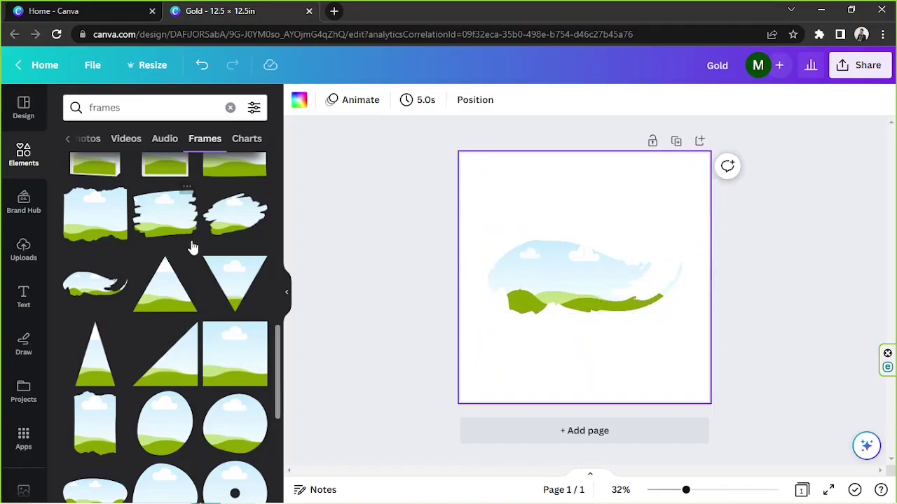
Step: Search for "gold" photos and fill the swoosh frame with the gold foil brush-stroke image
click(148, 114)
text(gold)
key(Return)
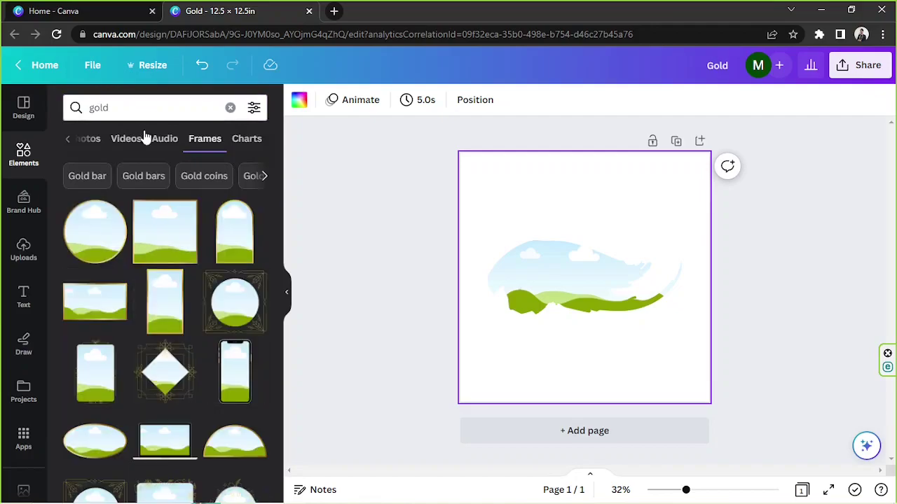
click(74, 140)
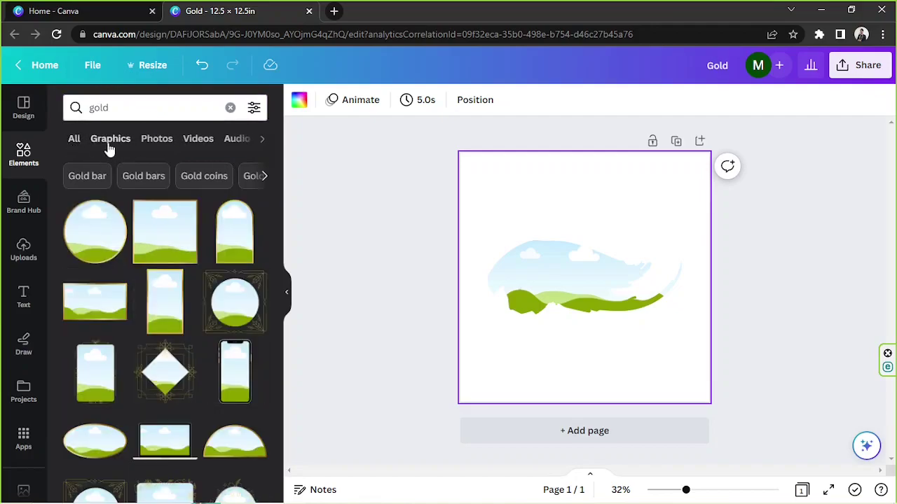
click(150, 140)
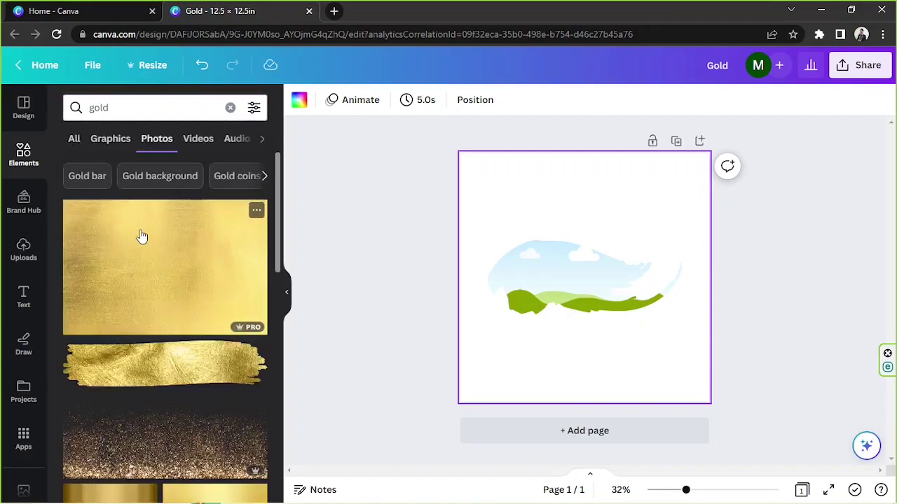
scroll(140, 236, down, 1)
mouse_move(138, 286)
mouse_down()
mouse_move(196, 309)
mouse_move(372, 311)
mouse_move(449, 286)
mouse_move(523, 280)
mouse_up()
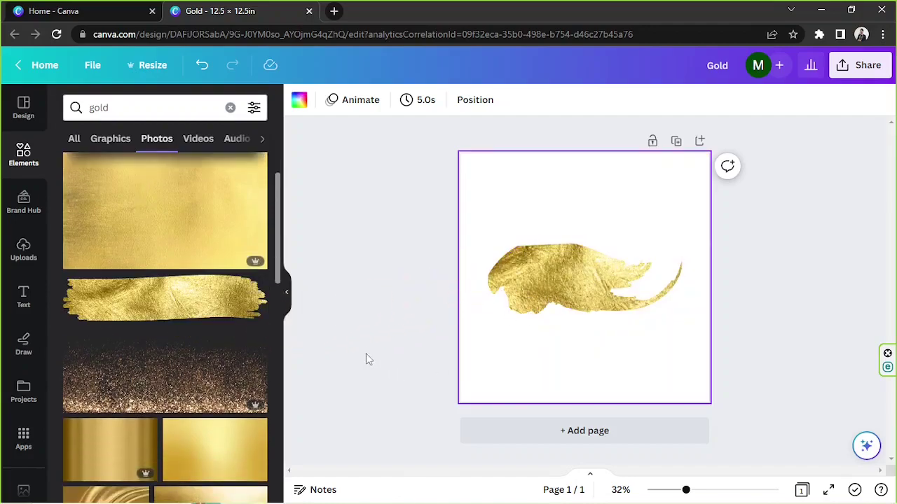
Step: Reposition the gold foil image inside the swoosh frame so it covers the whole shape, and apply the crop
double_click(544, 273)
drag(417, 240, 257, 178)
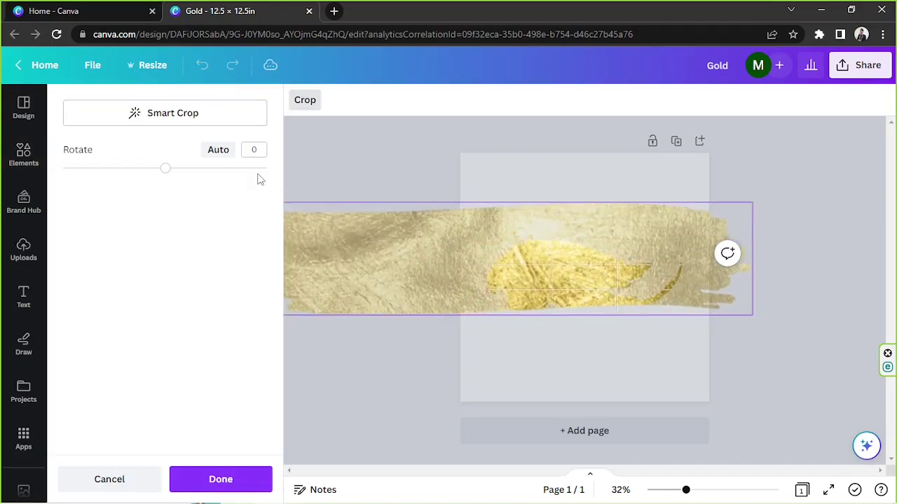
drag(575, 245, 617, 260)
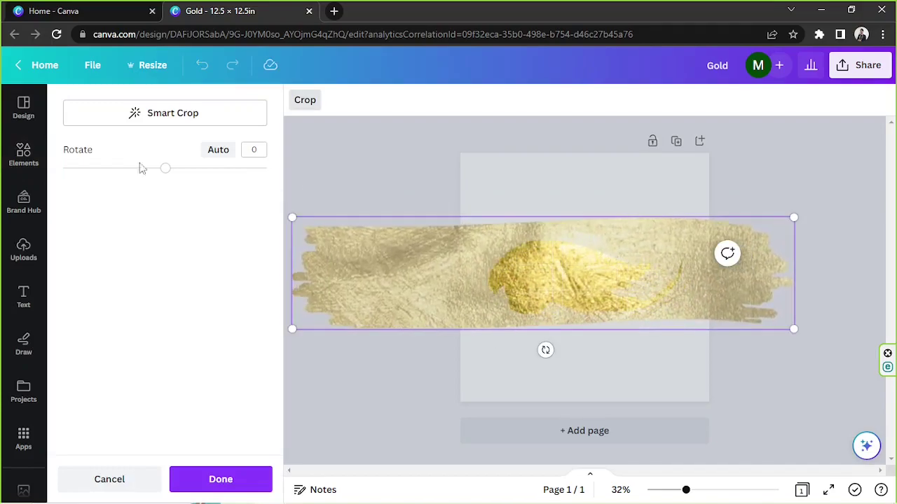
click(211, 484)
click(386, 374)
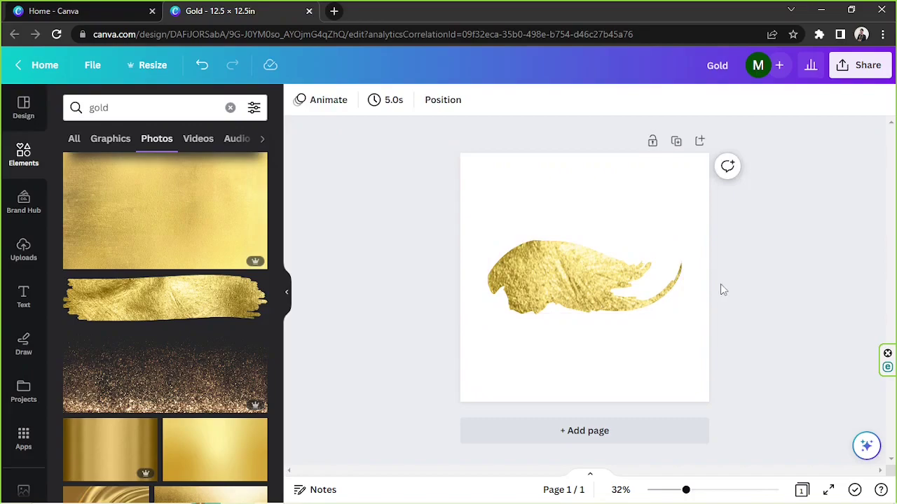
Step: Delete the gold foil image and its swoosh-shaped frame from the page
click(644, 272)
key(Delete)
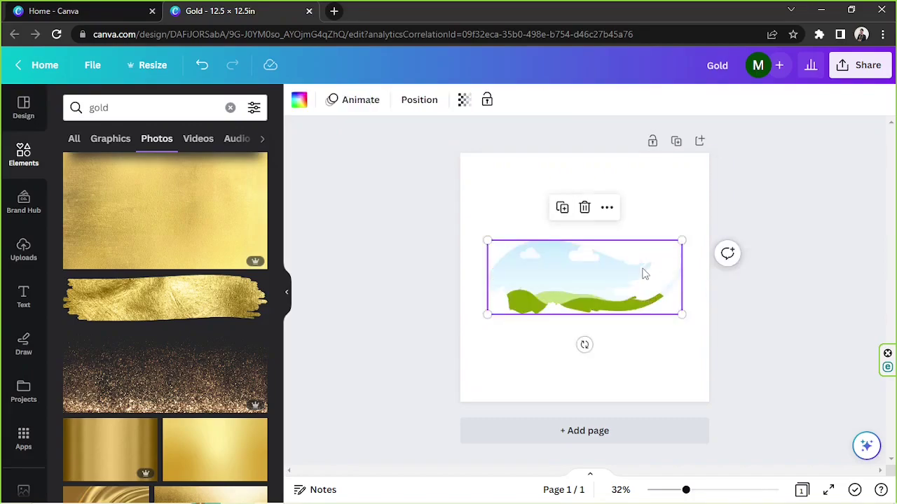
key(Delete)
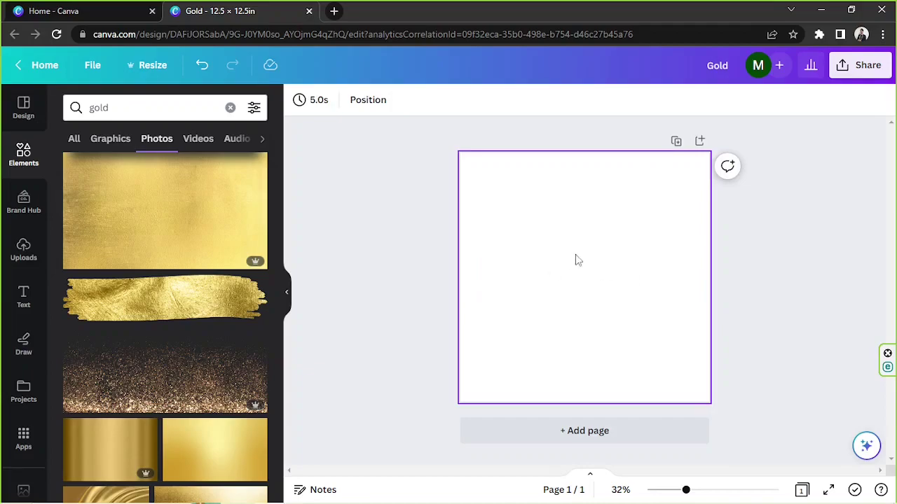
Step: Search the elements library for "blobs" and limit the results to graphics
click(23, 163)
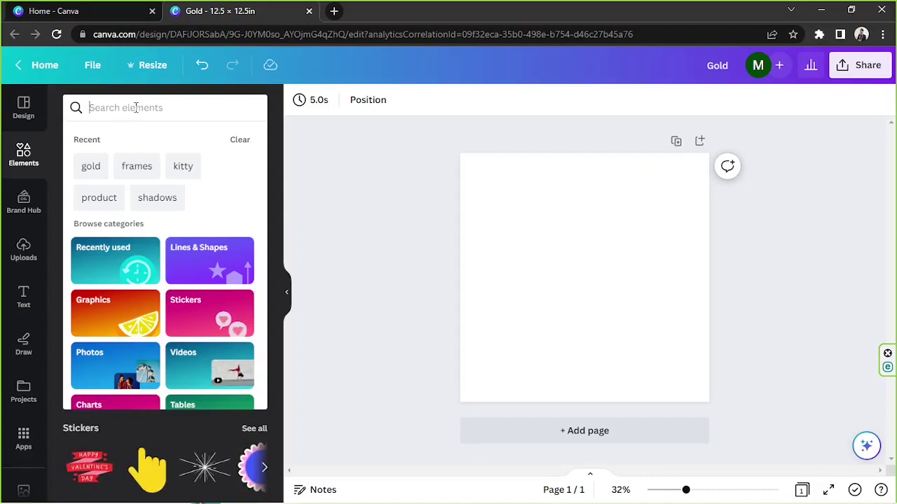
text(blobs)
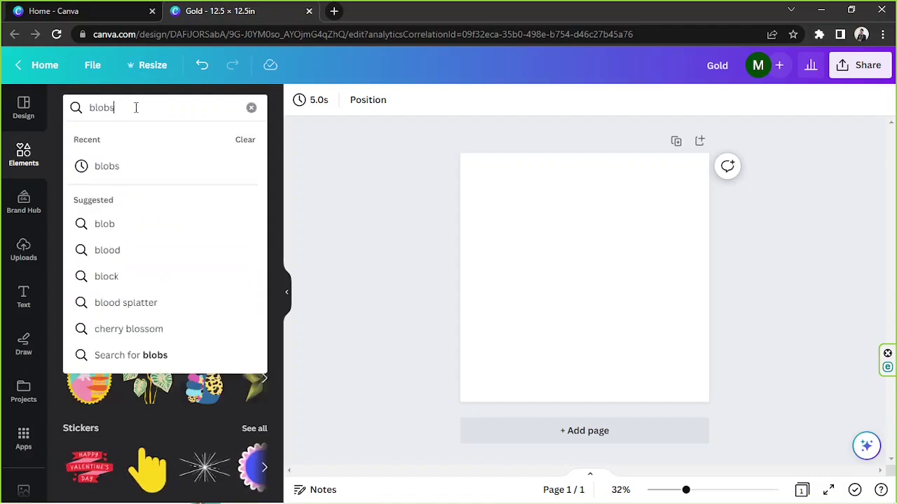
key(Return)
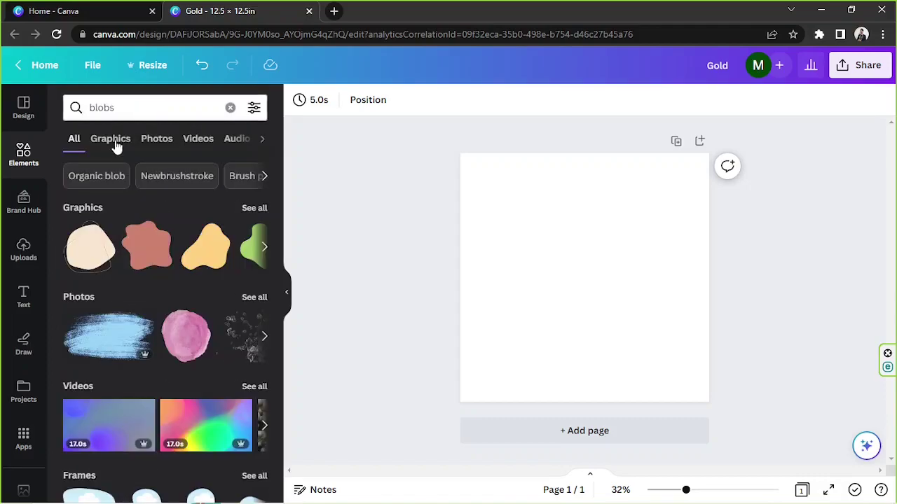
click(111, 138)
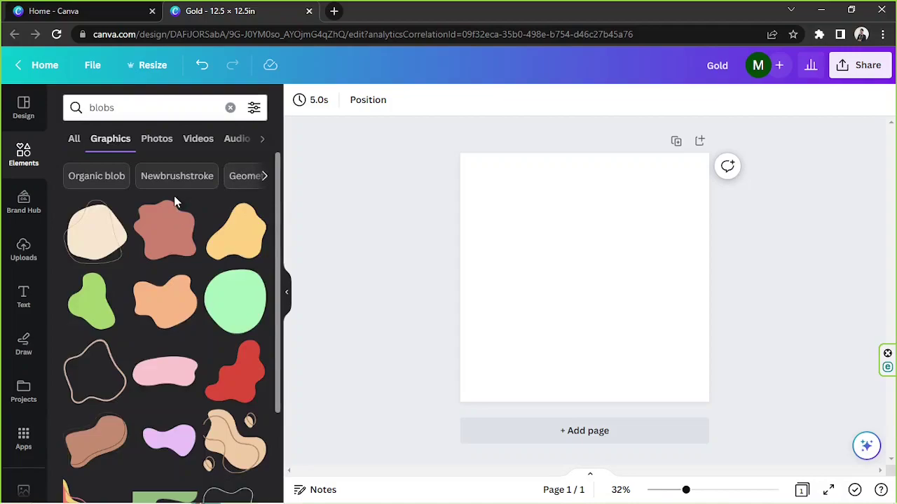
Step: Add the pink splat-shaped blob graphic to the page, enlarge it to most of the page width and center it
scroll(176, 200, down, 4)
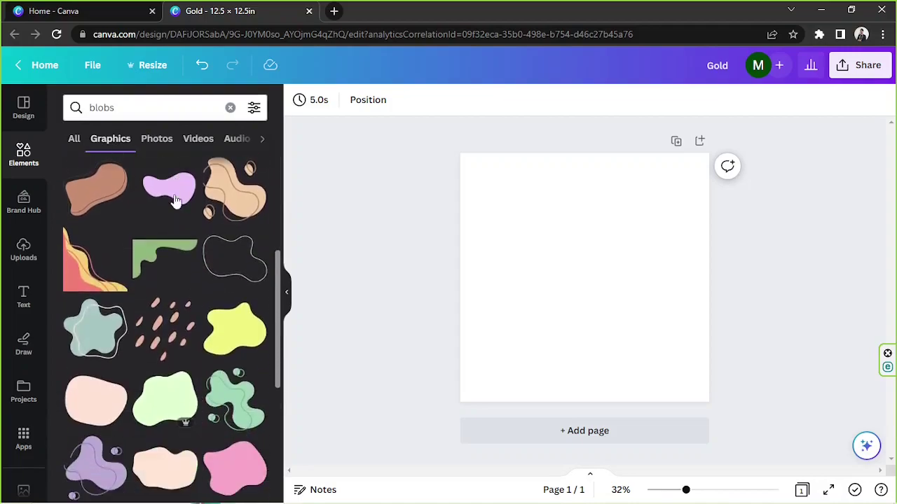
scroll(175, 201, down, 3)
scroll(176, 202, down, 4)
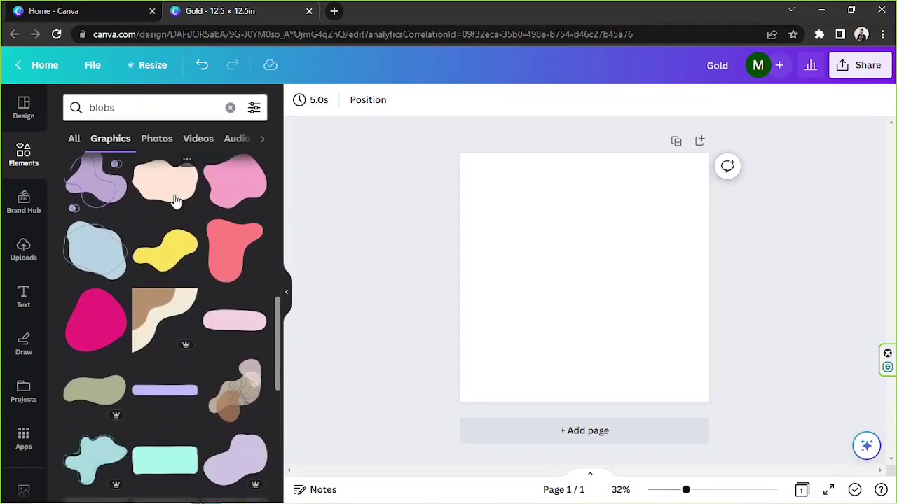
scroll(176, 202, down, 4)
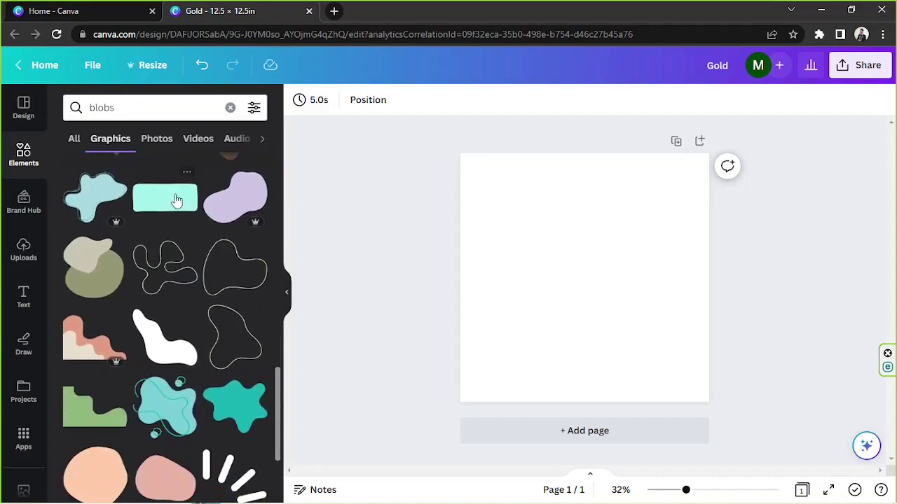
scroll(149, 250, down, 2)
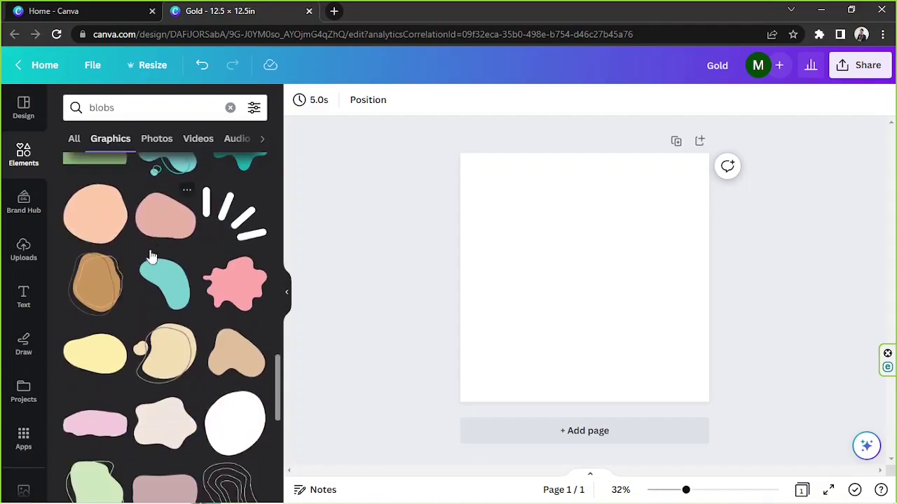
click(245, 305)
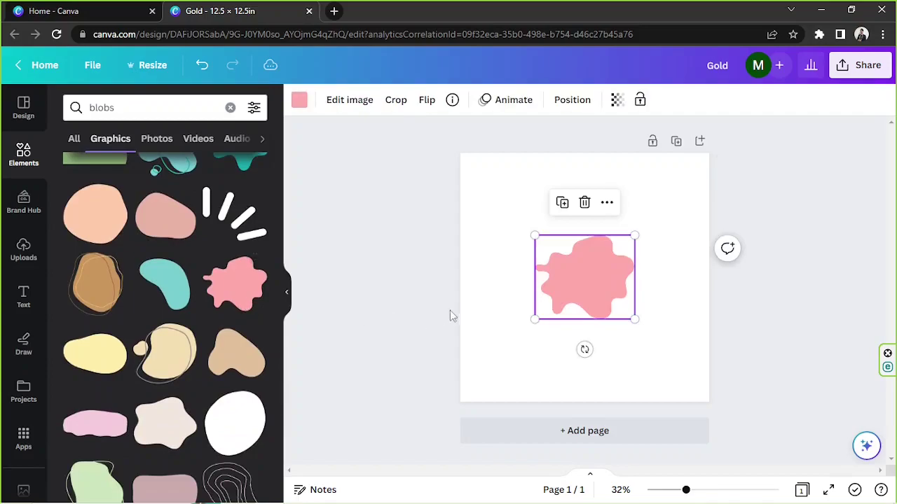
drag(534, 236, 446, 184)
drag(582, 264, 616, 295)
scroll(160, 273, down, 3)
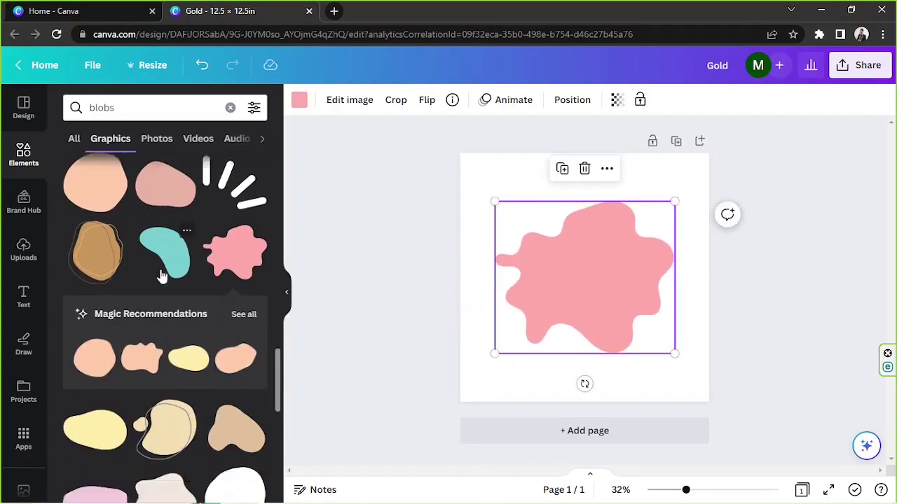
Step: Search the elements library for "paws" and delete the pink blob from the page
click(230, 108)
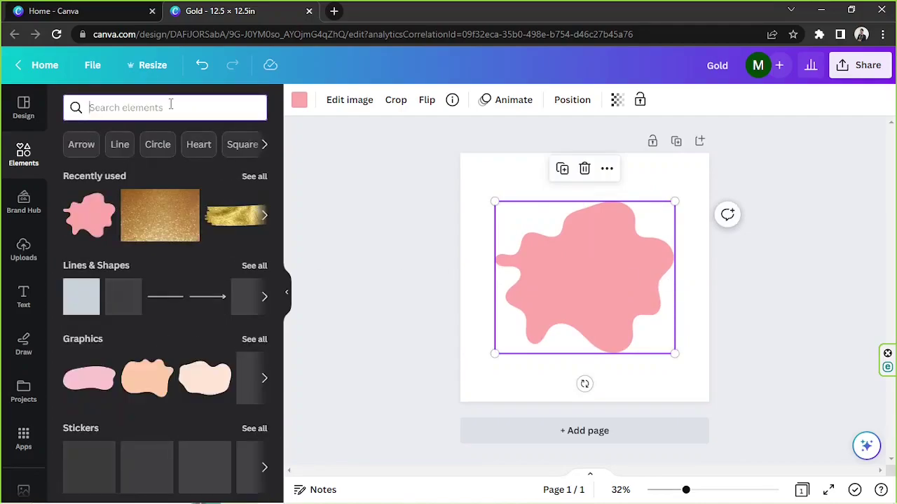
text(paws)
key(Return)
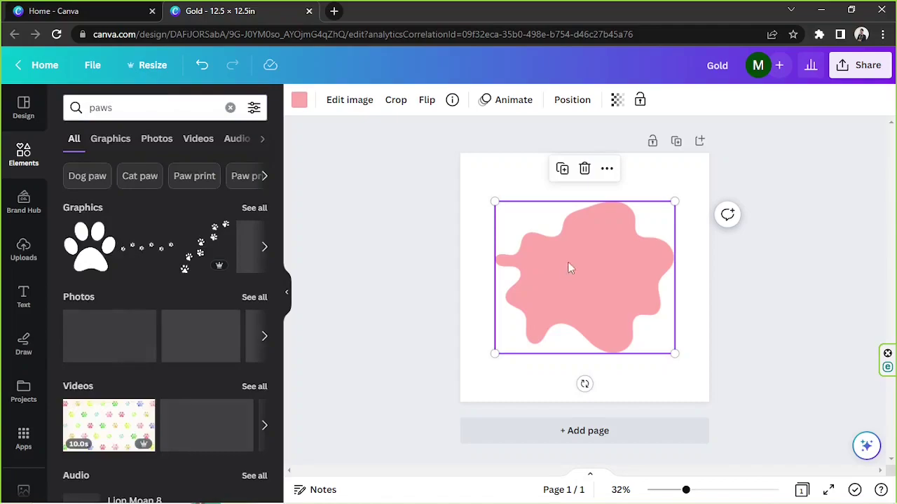
key(Delete)
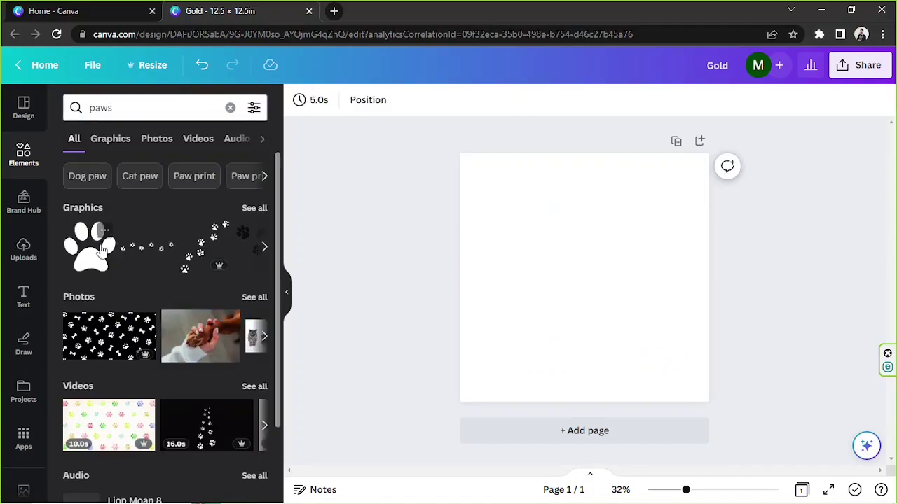
Step: Add the single solid paw print graphic to the page, enlarge it to about two thirds of the page width and center it
click(99, 242)
drag(634, 327, 689, 393)
drag(644, 352, 592, 296)
click(809, 341)
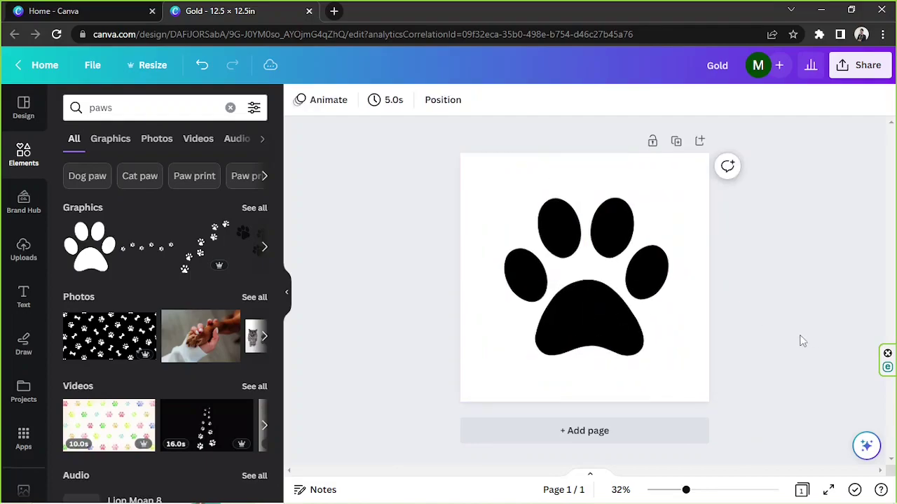
Step: Recolor the paw print with the solid yellow #FFDE59 from the default colors
click(581, 287)
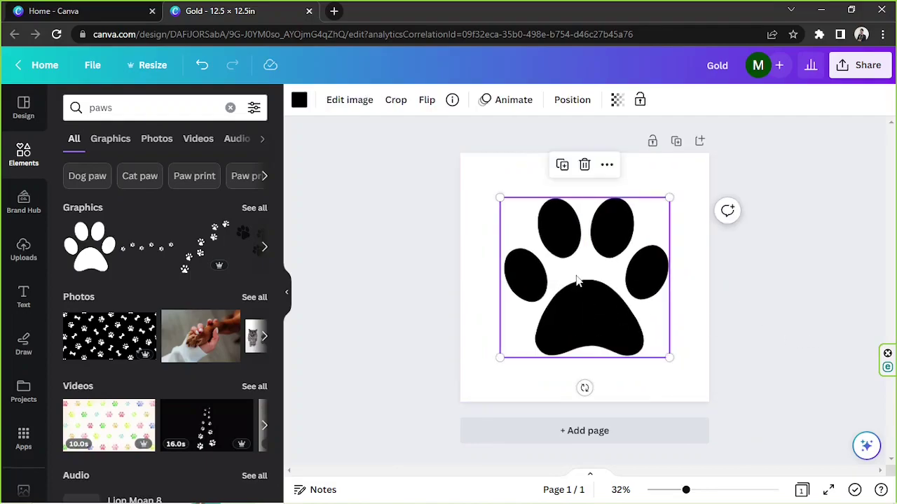
click(299, 99)
scroll(233, 220, down, 1)
scroll(231, 217, up, 1)
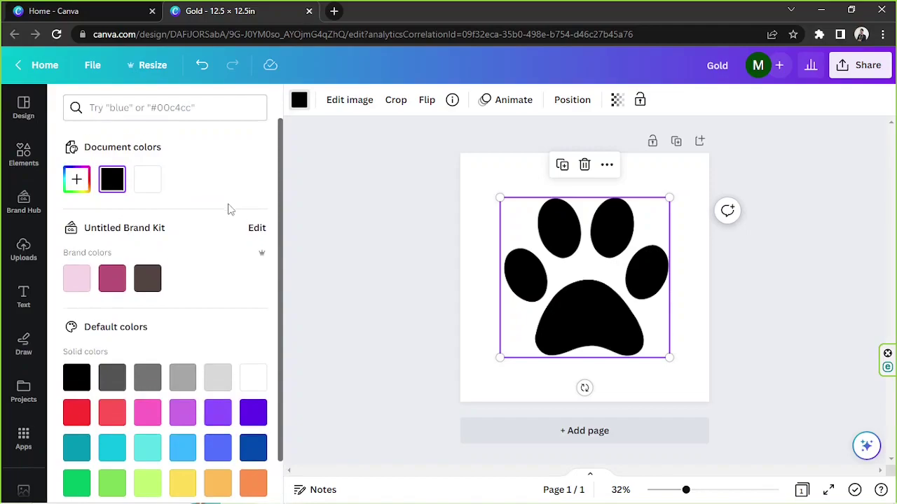
scroll(228, 209, down, 1)
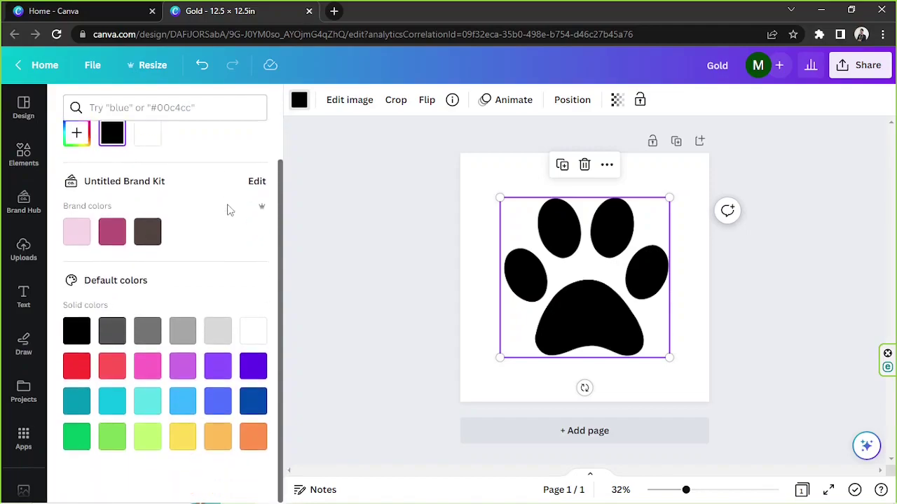
click(214, 445)
click(182, 436)
scroll(198, 264, up, 1)
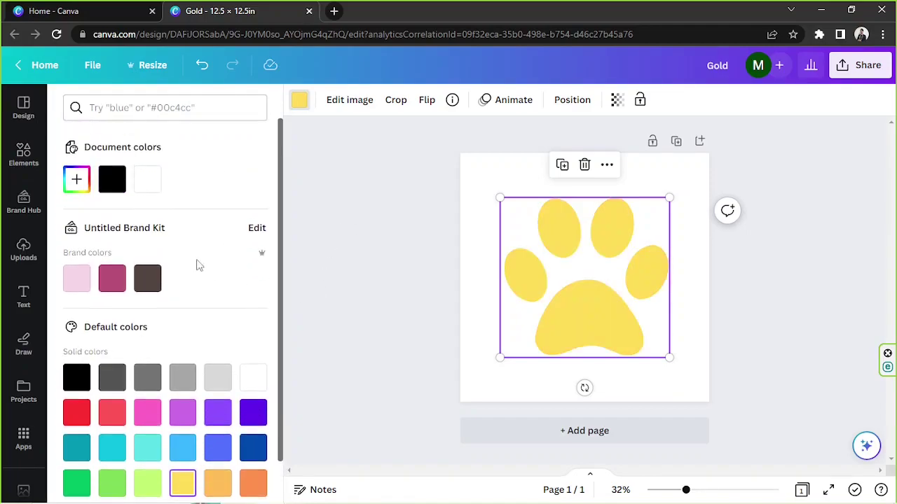
Step: Shift the hue of the paw print's custom color from yellow to orange
click(77, 179)
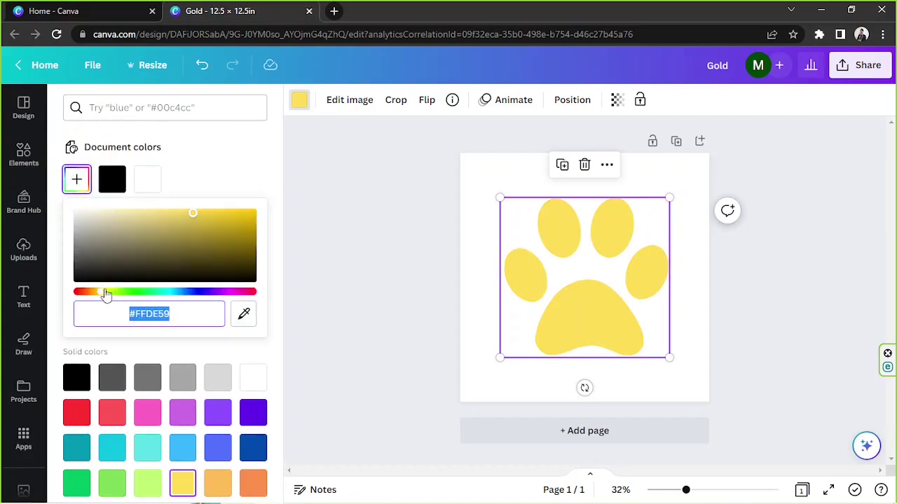
drag(105, 296, 89, 293)
click(581, 260)
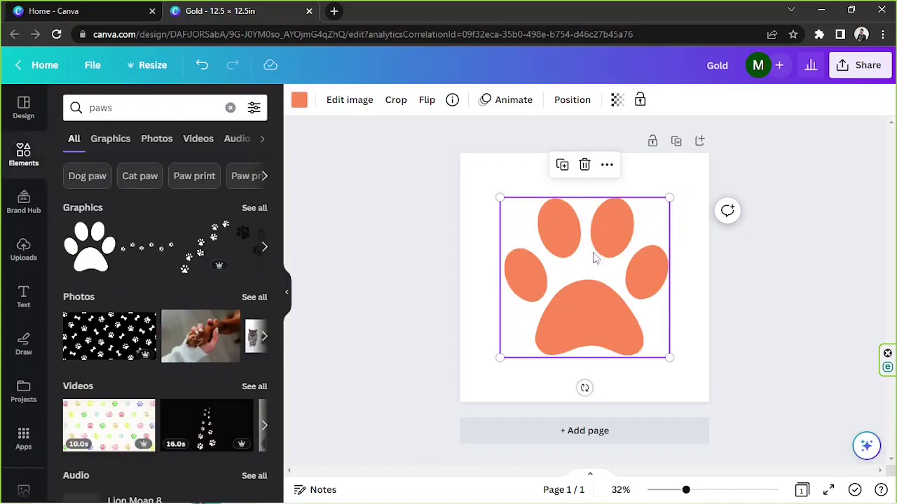
Step: Set the paw print's color back to the default solid black and deselect it
click(299, 102)
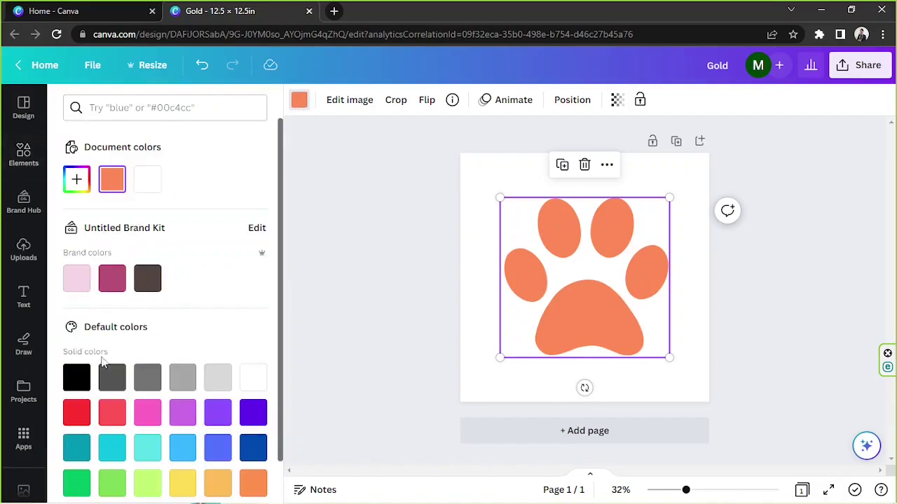
click(77, 378)
click(757, 252)
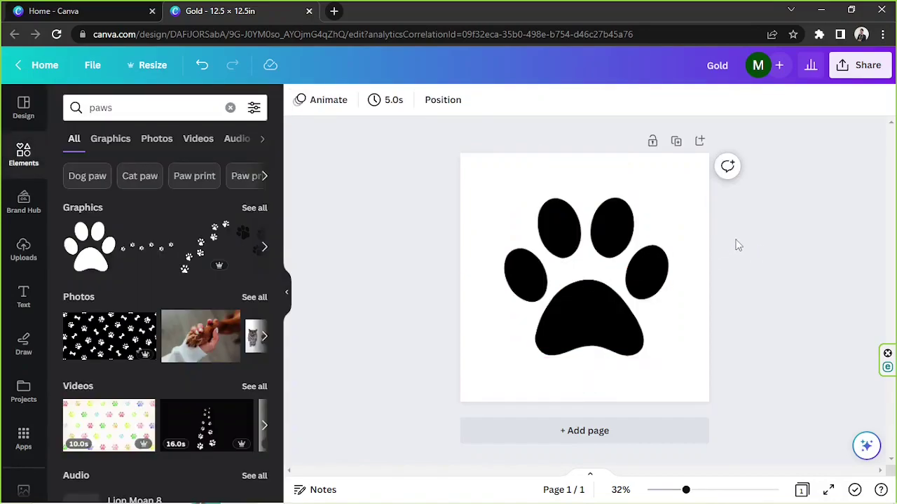
Step: Hide the elements library so only the page with the black paw print is in view, leaving nothing selected
click(286, 291)
drag(296, 146, 616, 409)
click(676, 350)
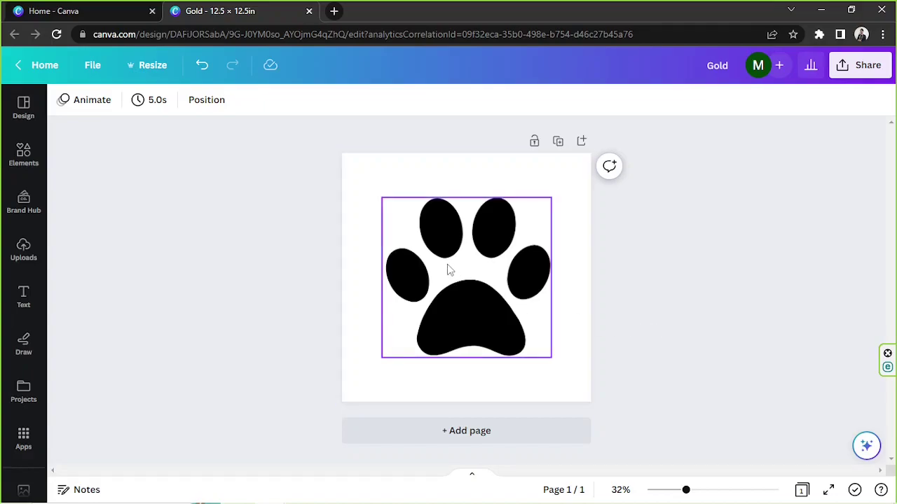
Step: Download the paw design as an SVG with a transparent background, saving it as Gold in folder 1 of Canva Samples
click(865, 67)
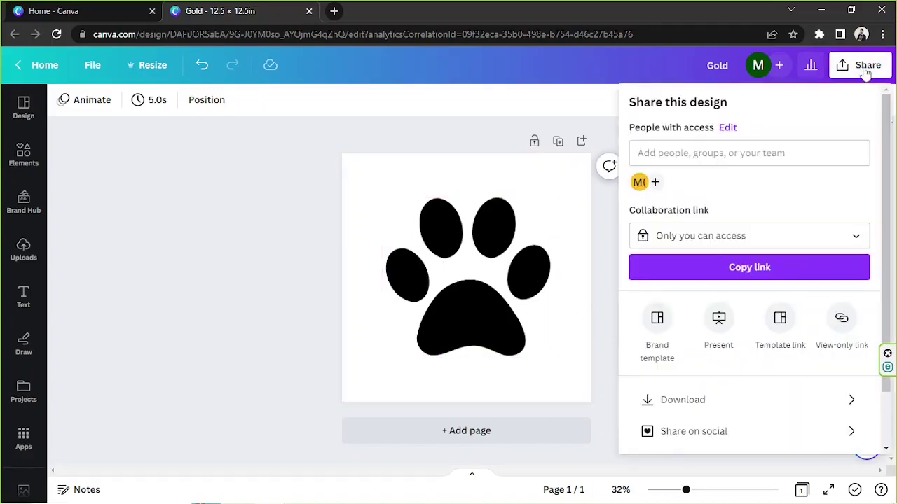
click(713, 400)
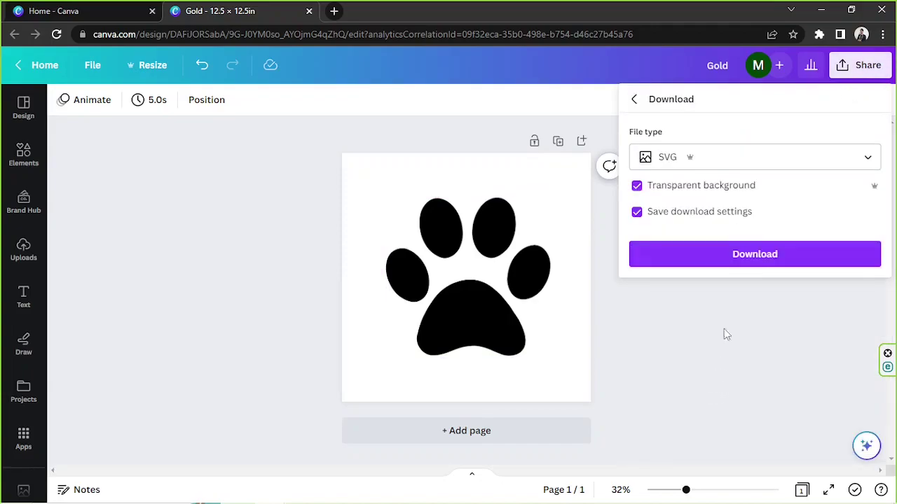
click(784, 163)
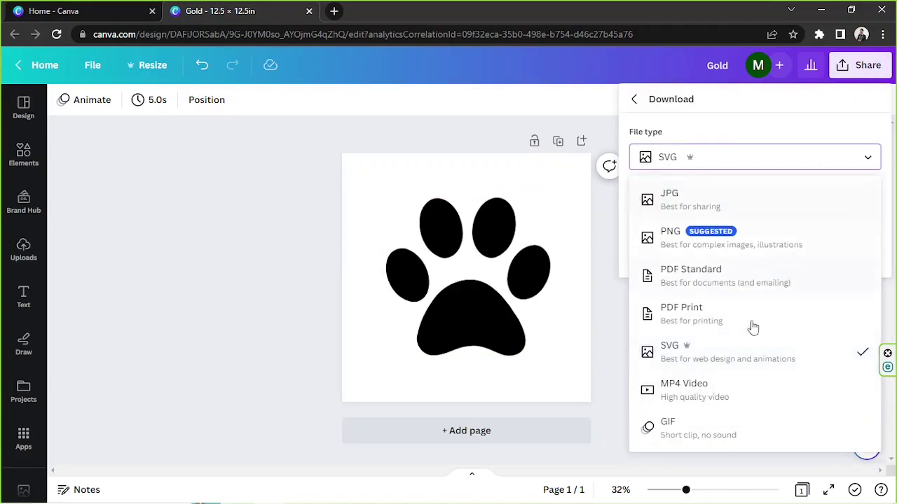
click(694, 358)
click(743, 166)
click(706, 164)
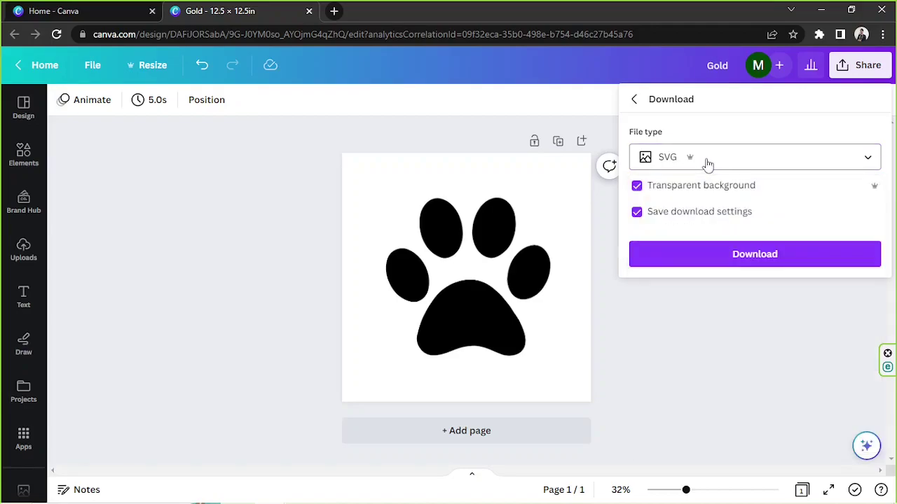
click(639, 190)
click(638, 185)
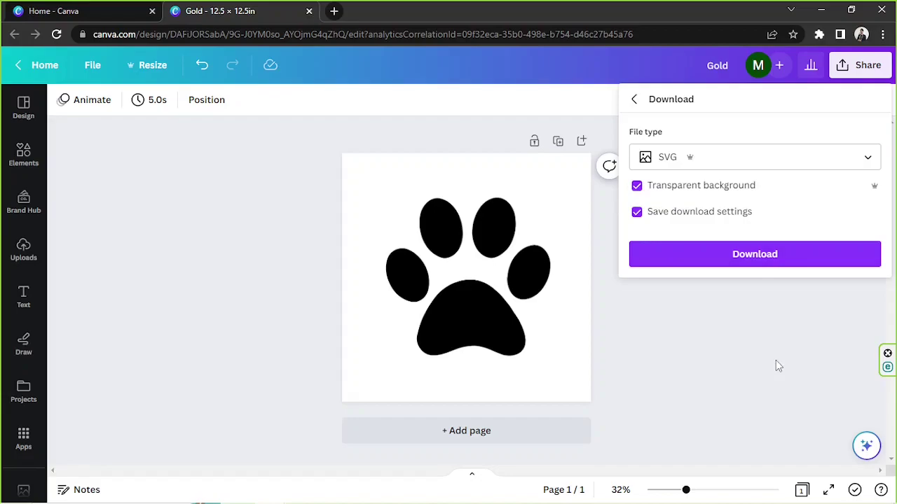
click(702, 261)
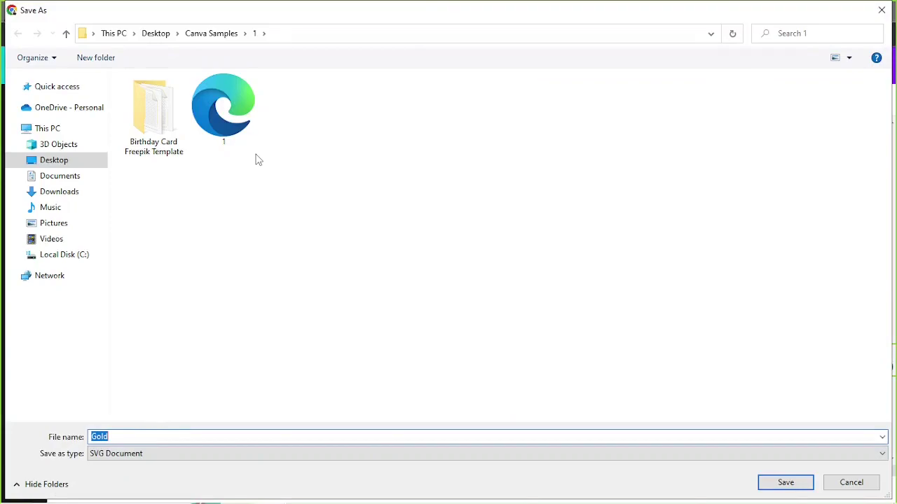
click(786, 483)
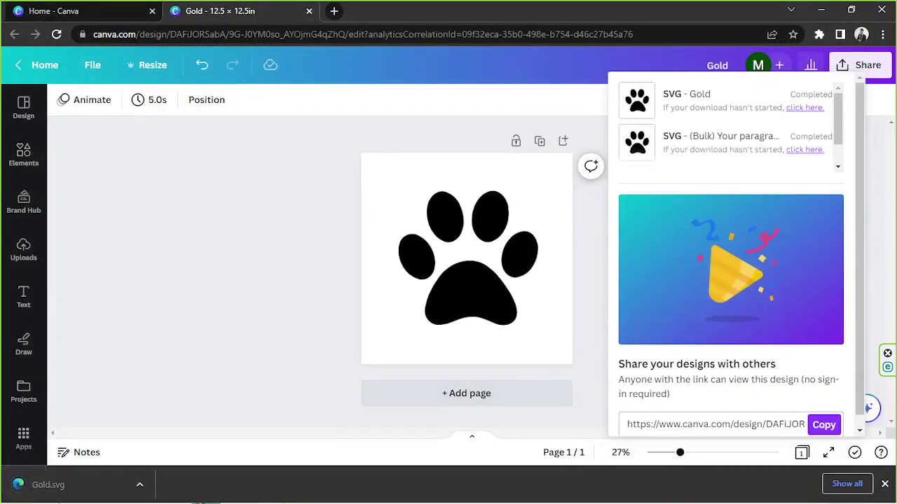
Step: Switch to PowerPoint and create a blank presentation
click(105, 492)
text(powe)
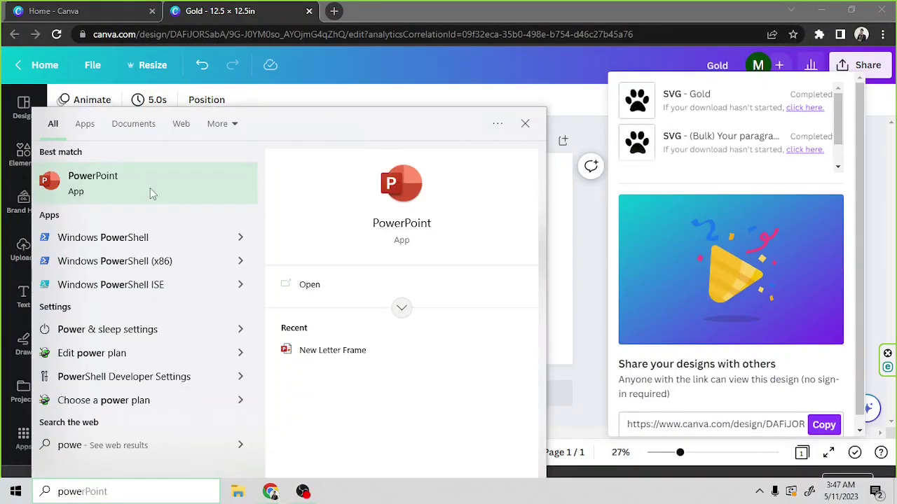
click(159, 178)
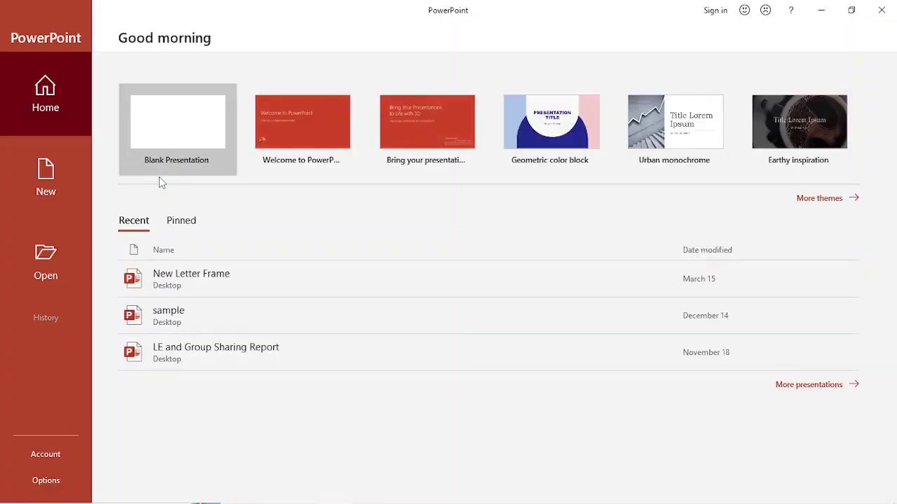
click(180, 137)
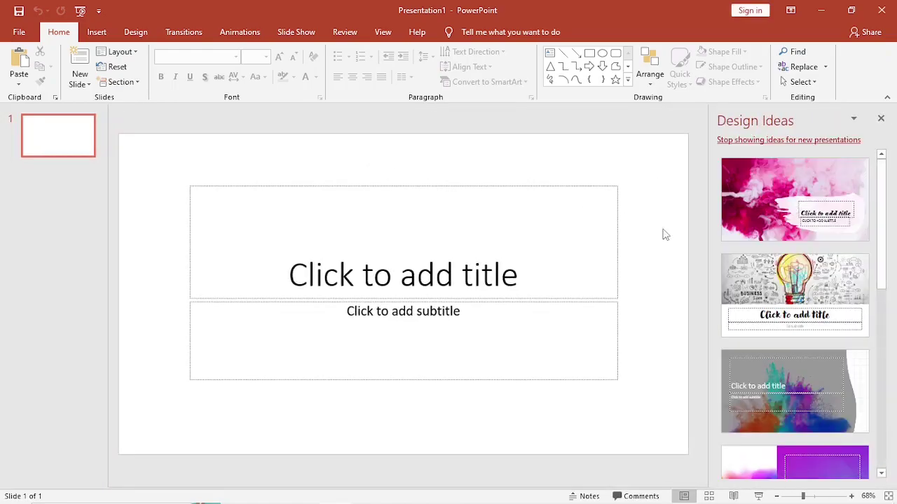
Step: Close the Design Ideas suggestions and delete the title and subtitle placeholders so the slide is blank
click(881, 120)
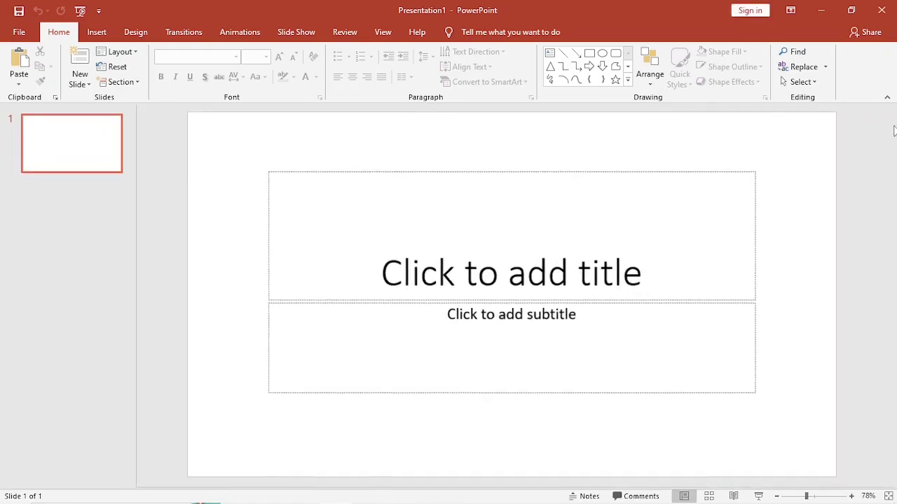
click(608, 172)
key(Delete)
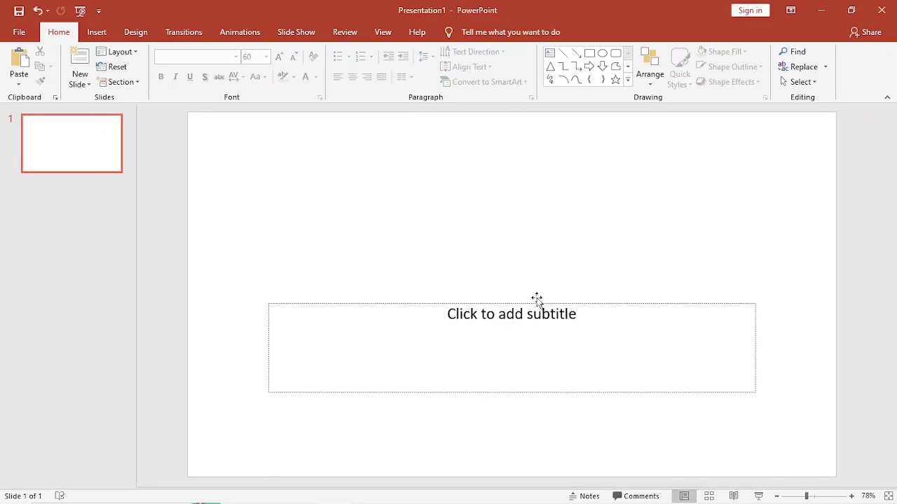
click(534, 304)
key(Delete)
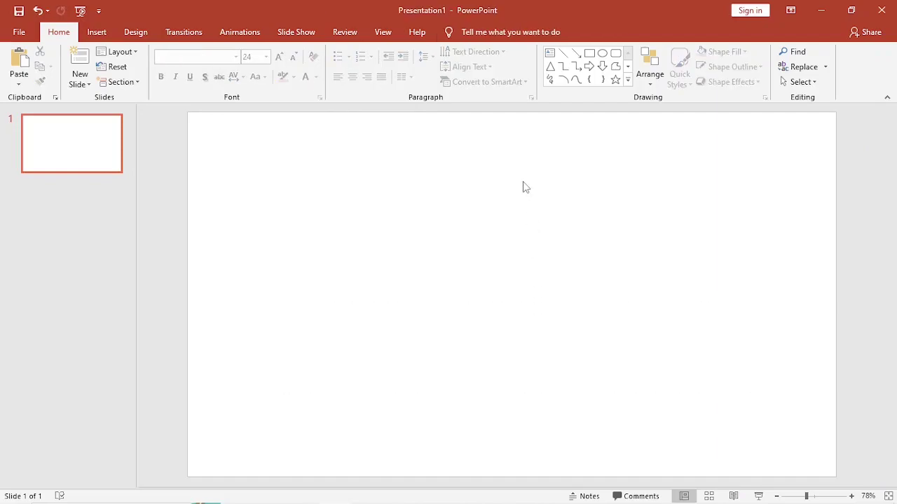
Step: Insert the Gold picture from folder 1 of Canva Samples on the Desktop onto the blank slide
click(98, 35)
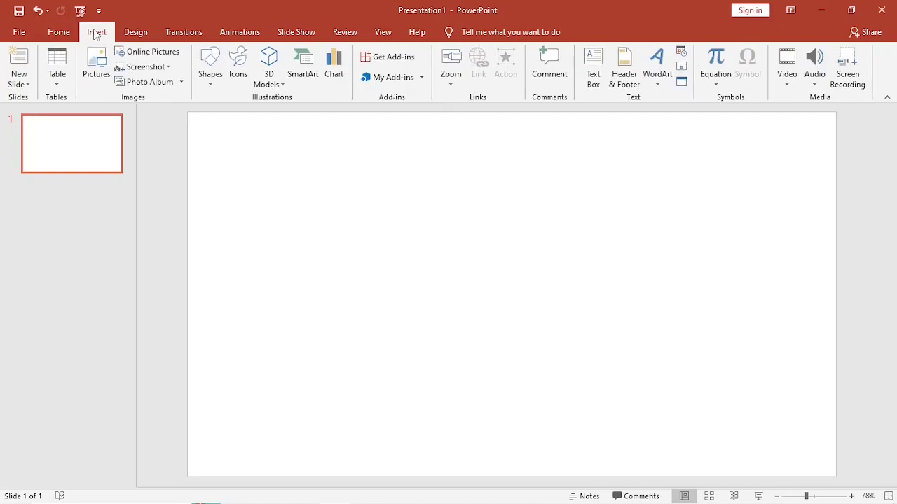
click(98, 70)
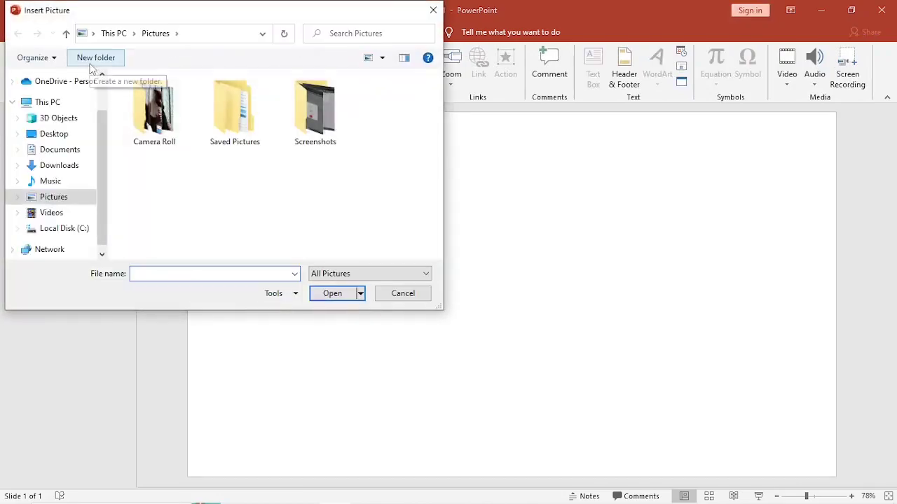
click(78, 183)
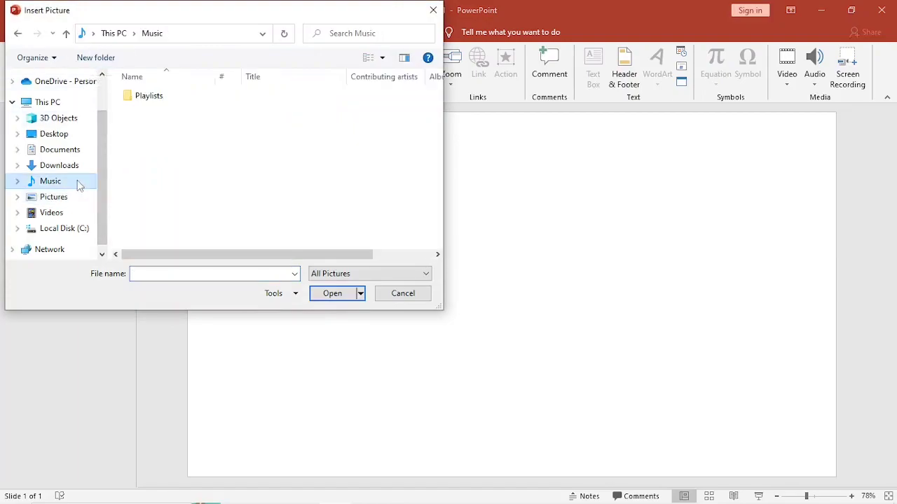
click(75, 136)
double_click(151, 116)
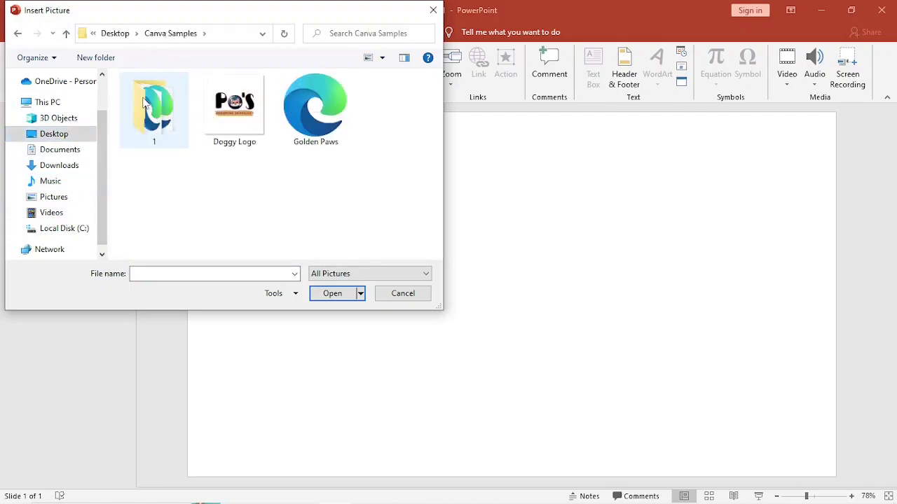
double_click(161, 141)
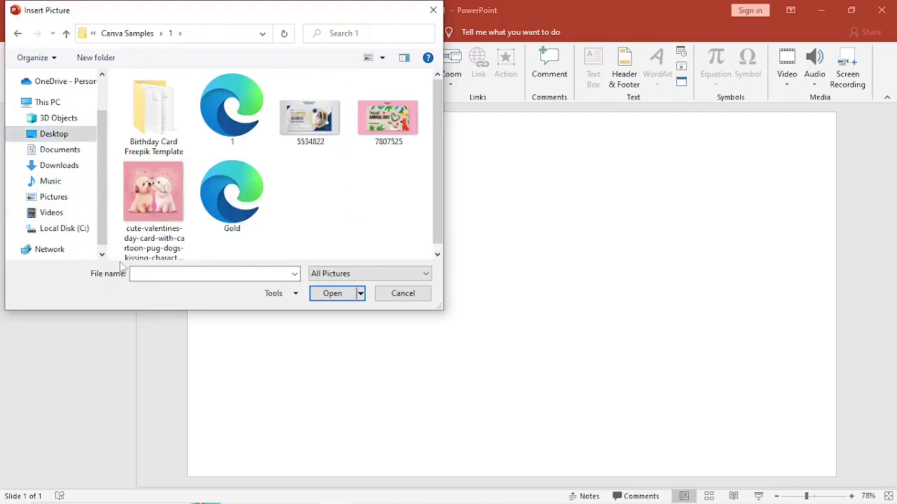
click(223, 230)
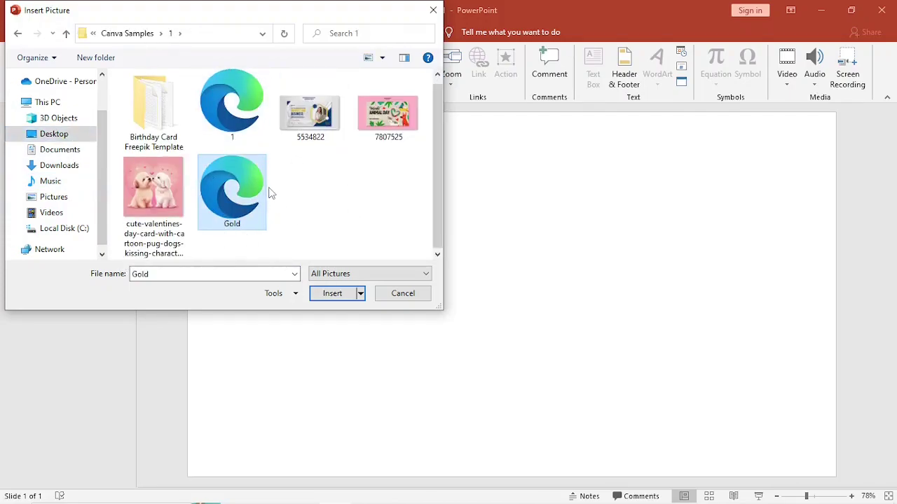
click(332, 294)
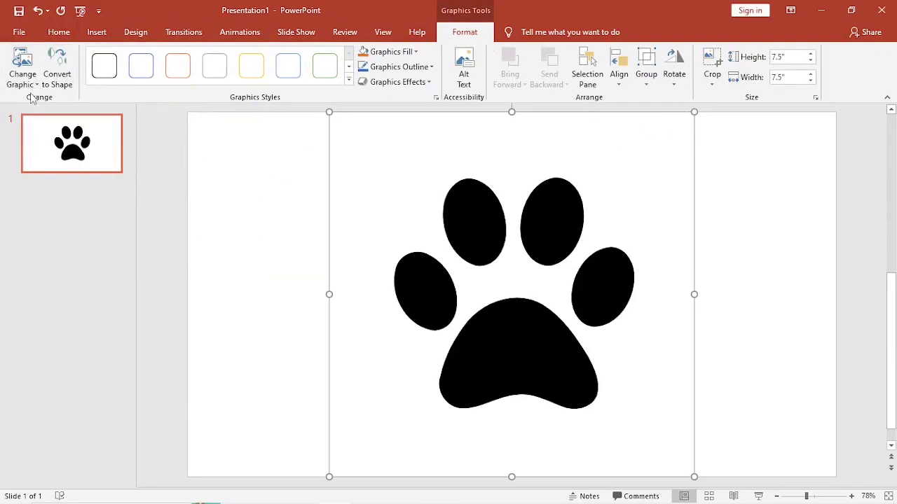
Step: Convert the paw graphic to a drawing object and fill it with the cute-valentines-day-card puppy picture from folder 1, leaving it deselected
click(59, 70)
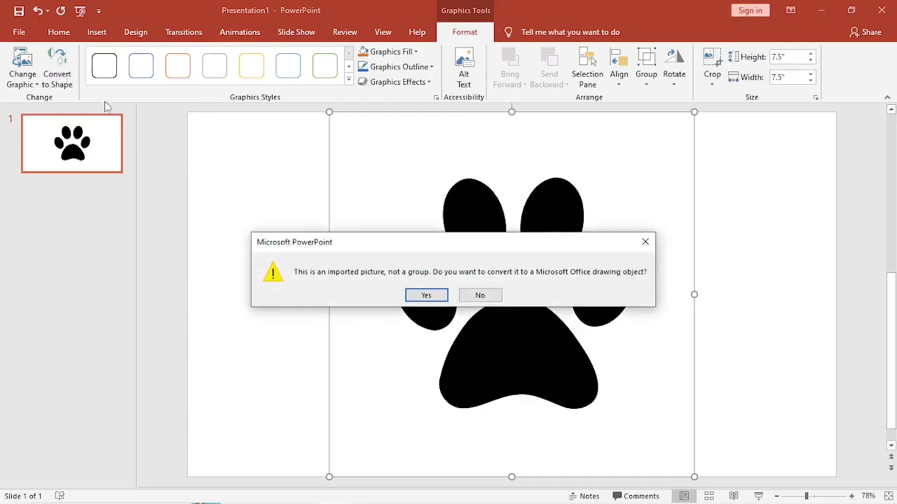
click(425, 295)
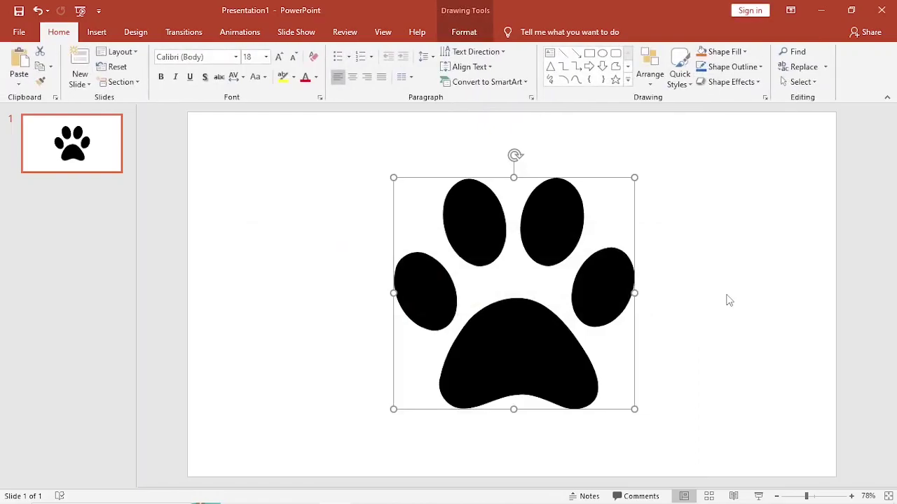
click(725, 57)
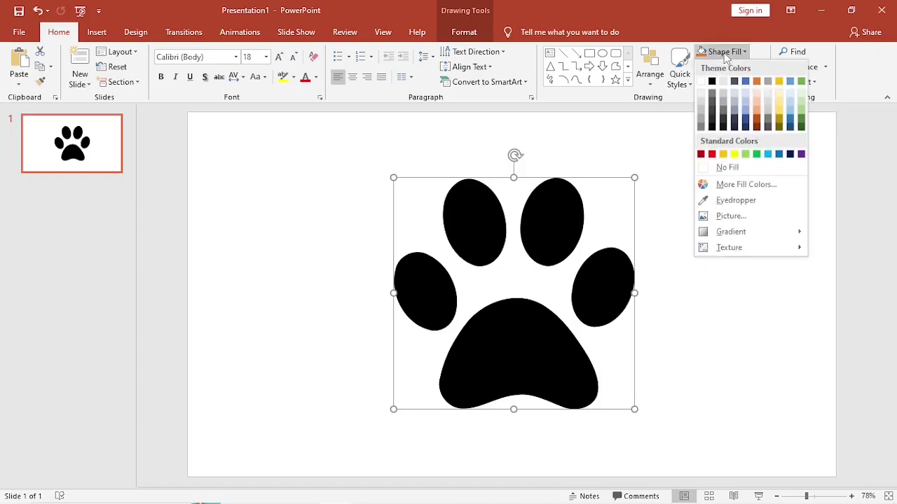
click(725, 218)
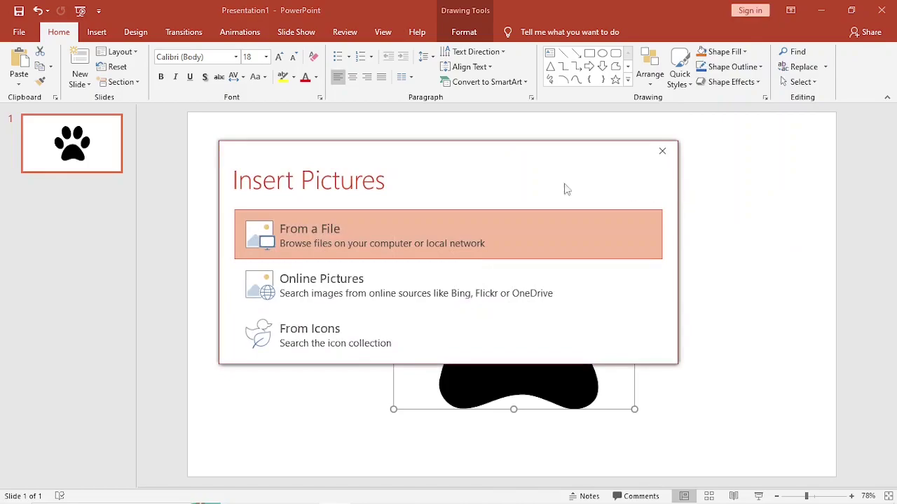
click(324, 233)
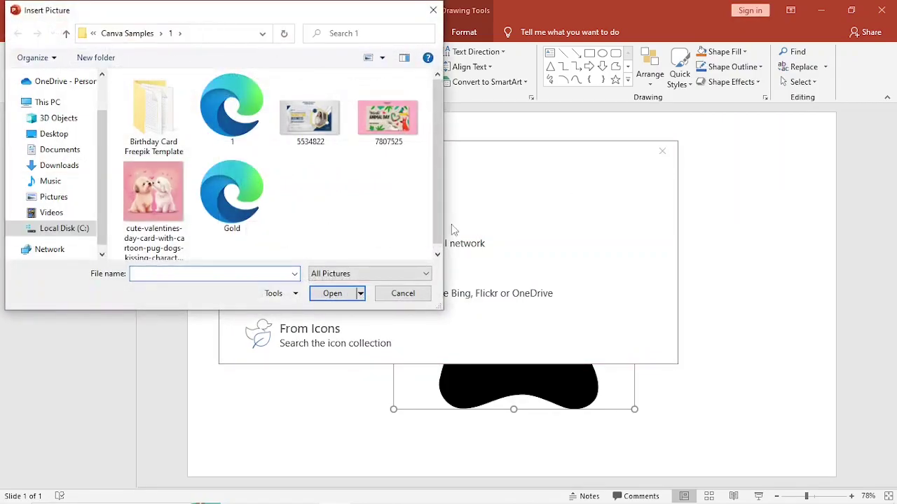
click(170, 209)
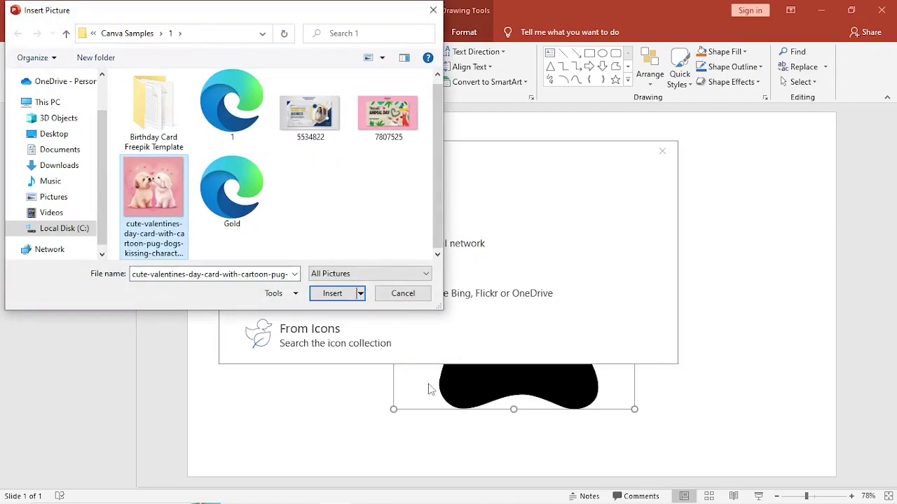
click(331, 293)
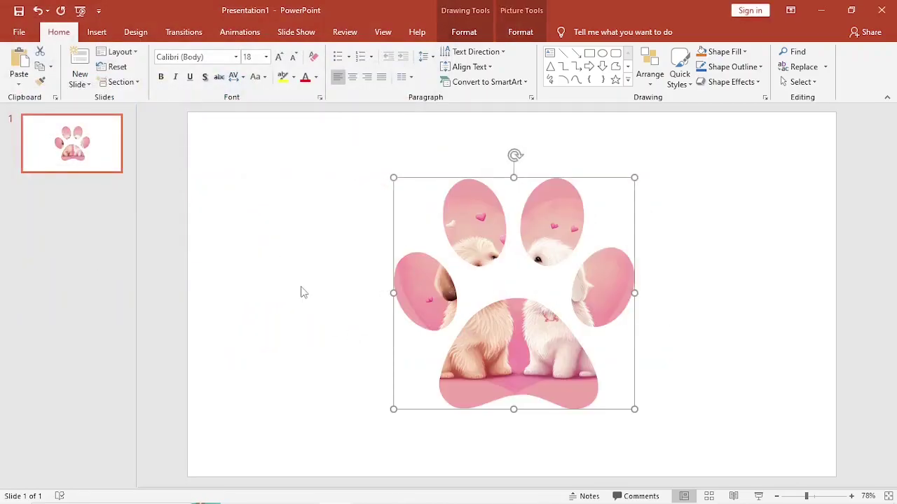
click(302, 293)
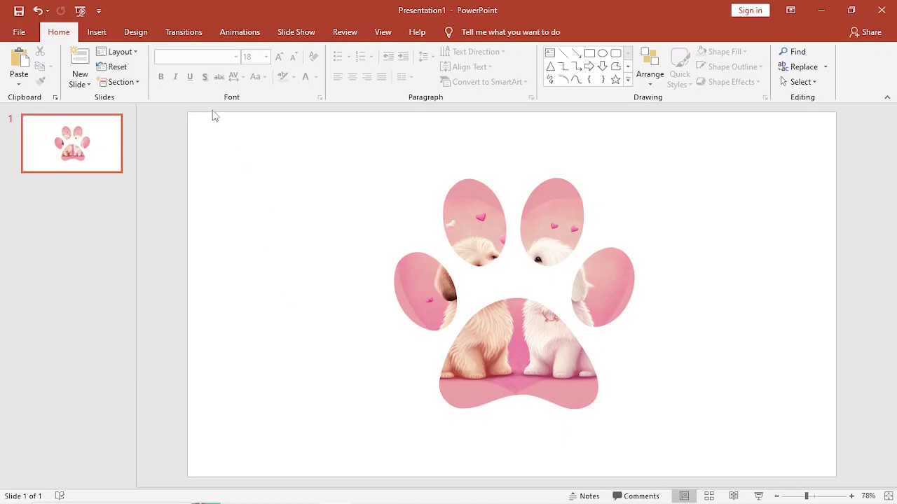
Step: Save the presentation to the Desktop as a PowerPoint Presentation named Golden Paws
click(19, 32)
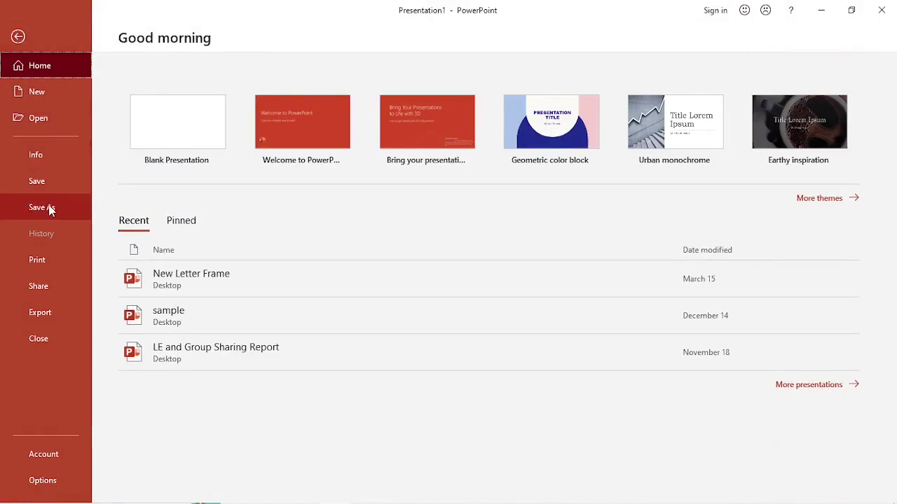
click(50, 207)
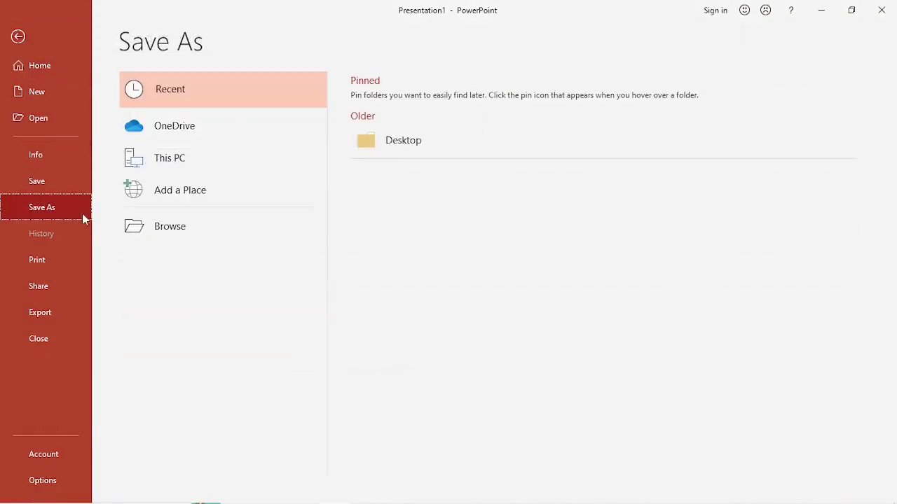
click(468, 144)
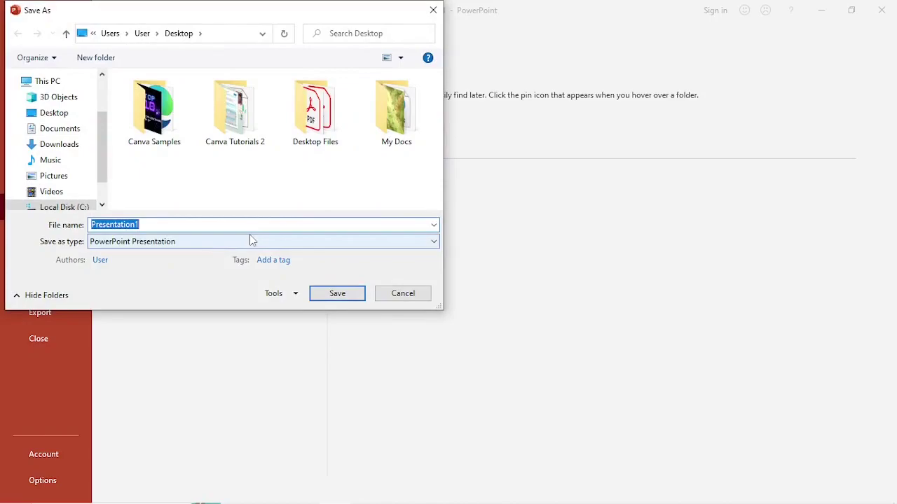
text(Golden Paws)
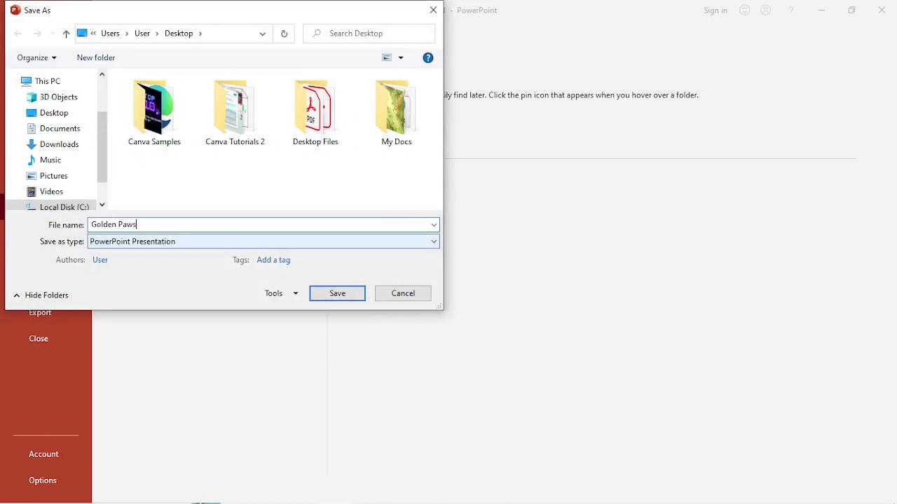
key(Return)
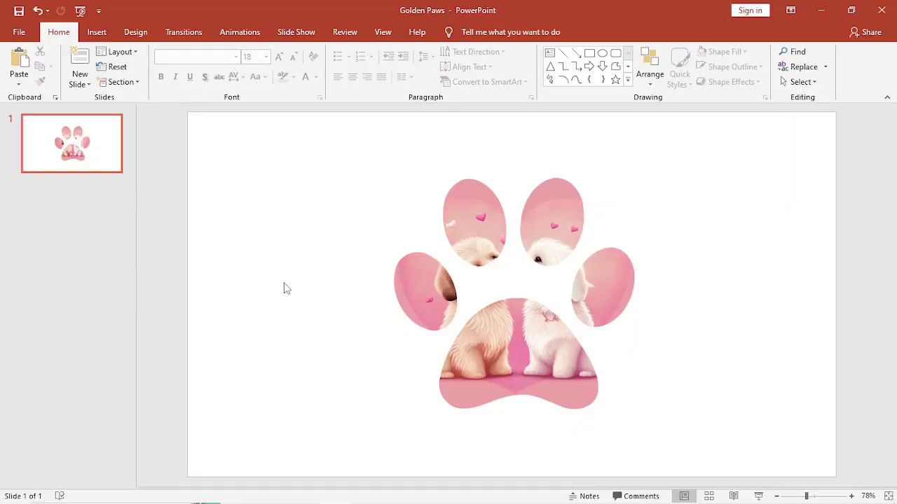
Step: Save a PDF copy of the slide to the Desktop under the name Golden Paws
click(19, 31)
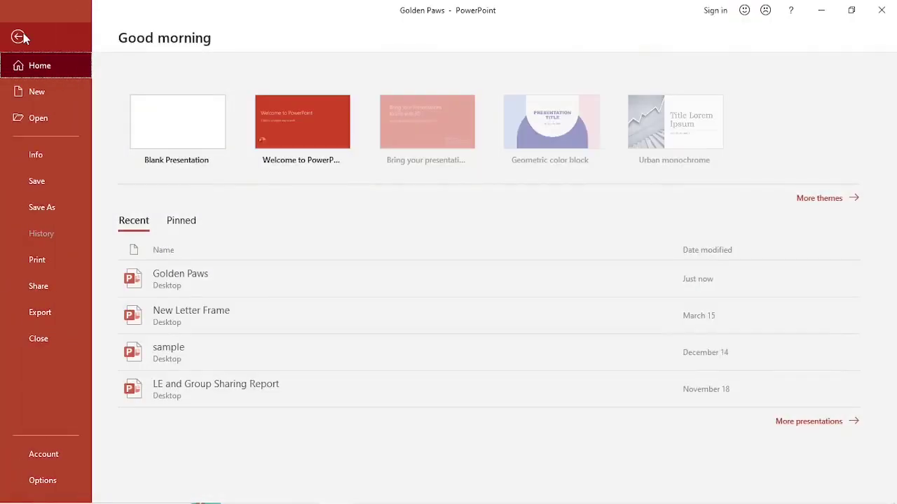
click(40, 207)
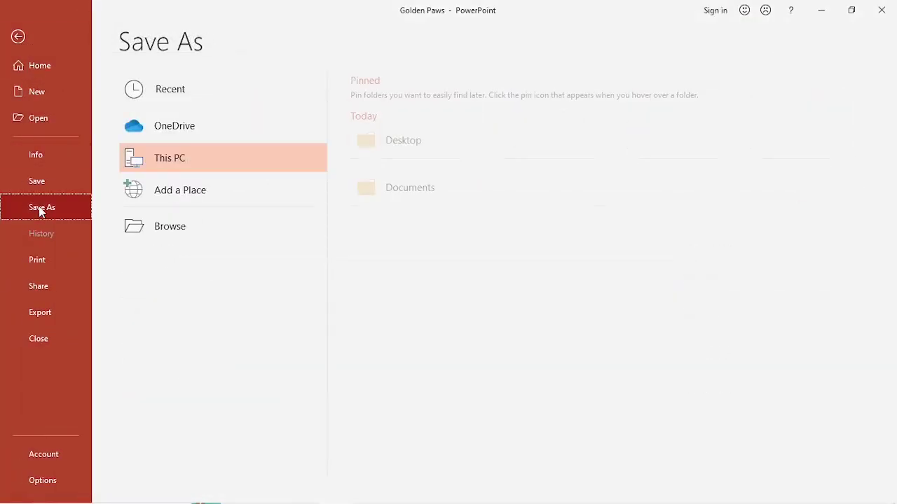
click(398, 145)
click(184, 243)
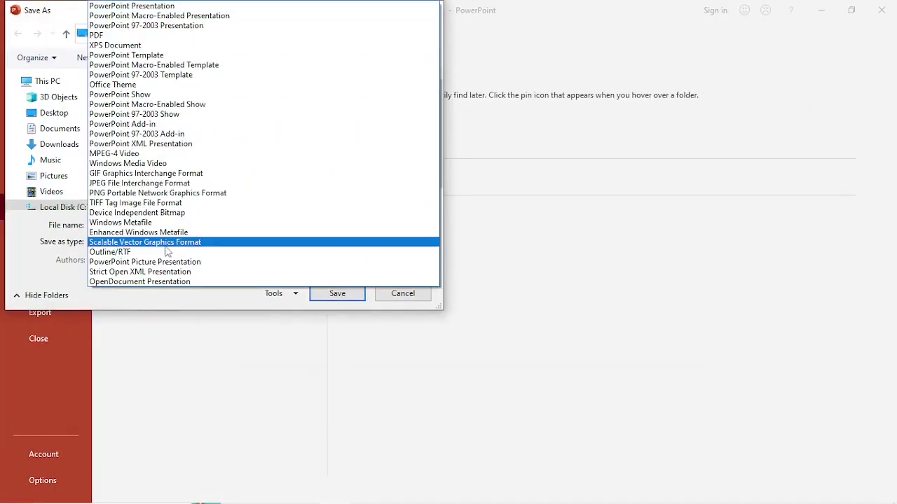
click(148, 37)
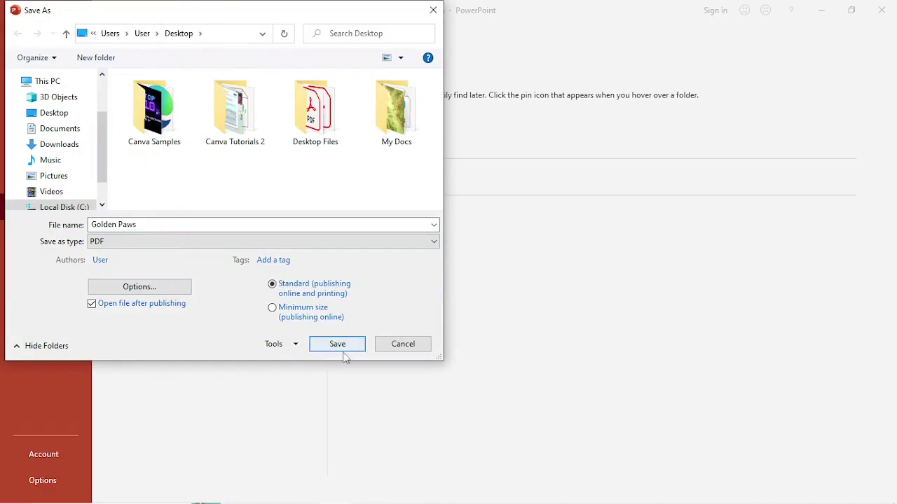
click(336, 347)
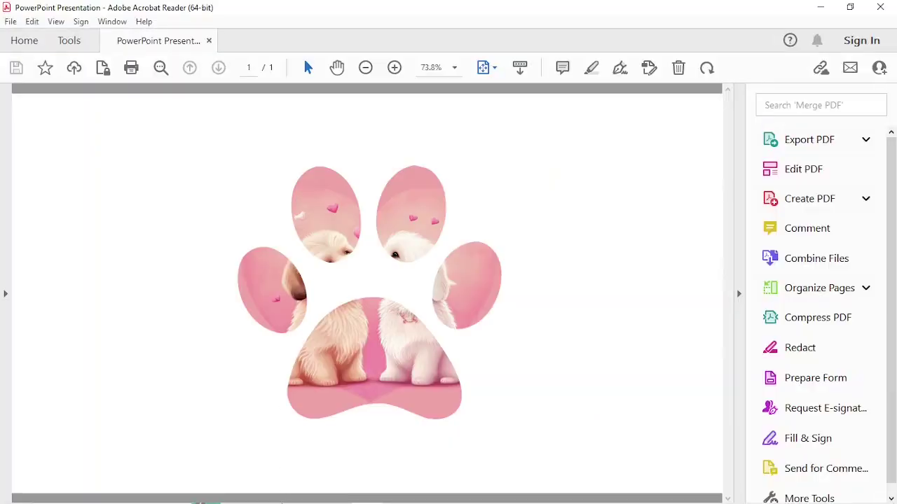
Step: Switch to Canva in Chrome, dismiss the download panel, and open the Projects page from the Canva home tab
mouse_move(271, 491)
click(335, 437)
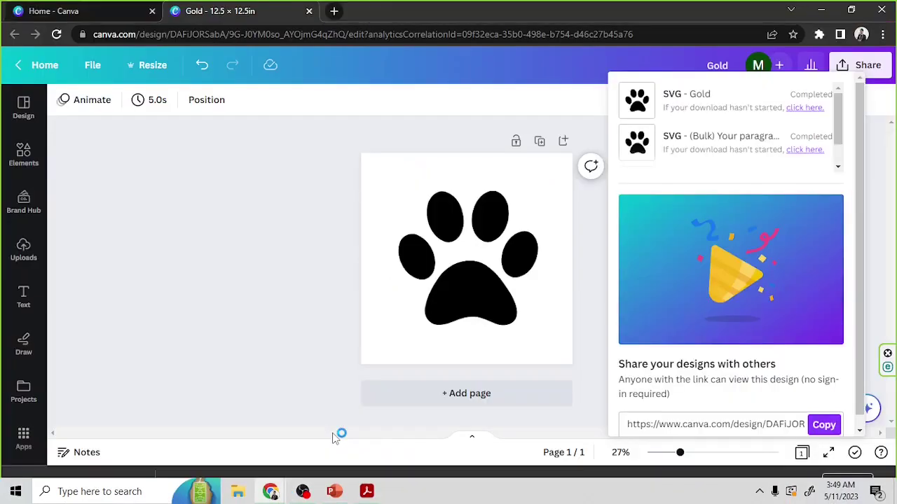
click(244, 292)
click(17, 8)
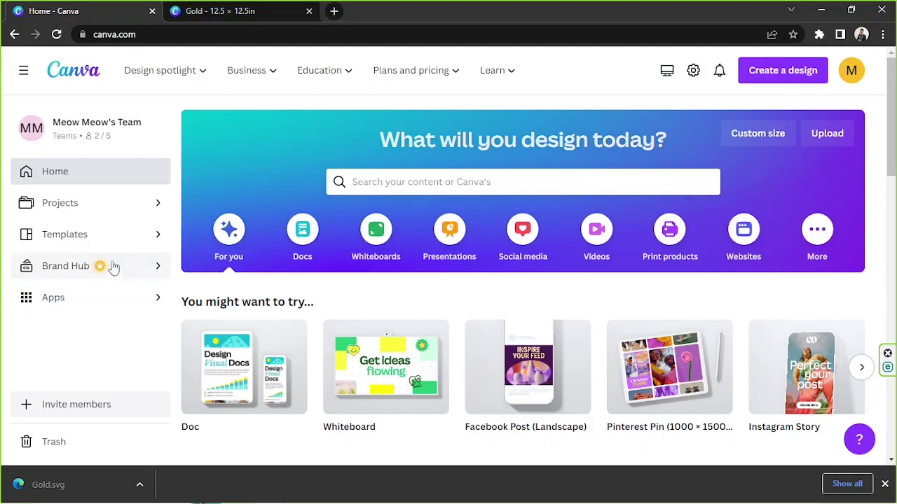
click(109, 210)
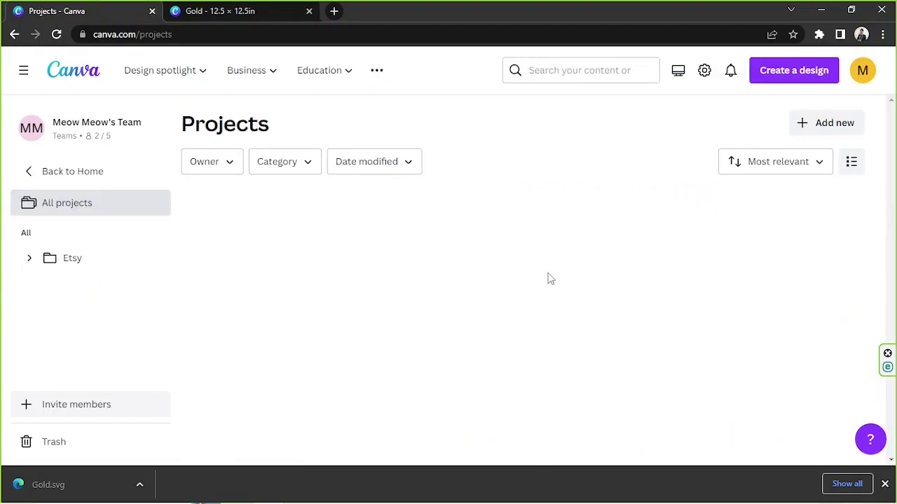
Step: Upload the Golden Paws PDF from the Desktop to the Projects page
click(813, 128)
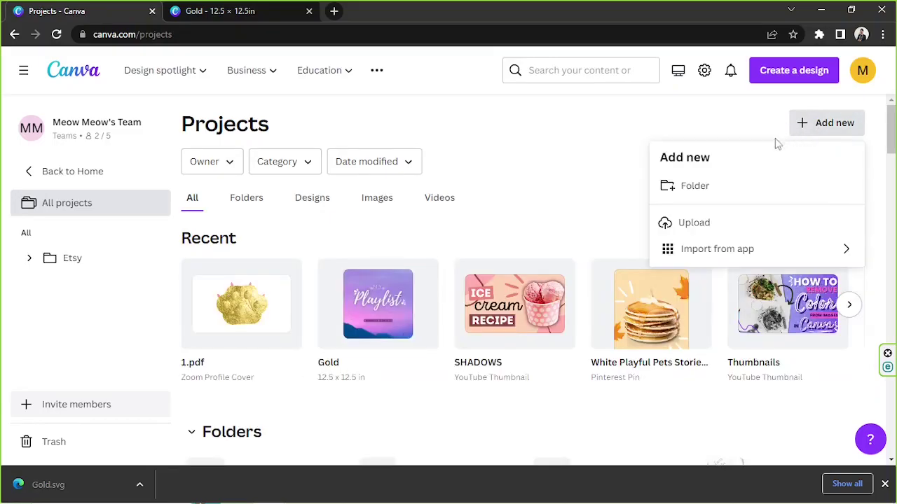
click(703, 224)
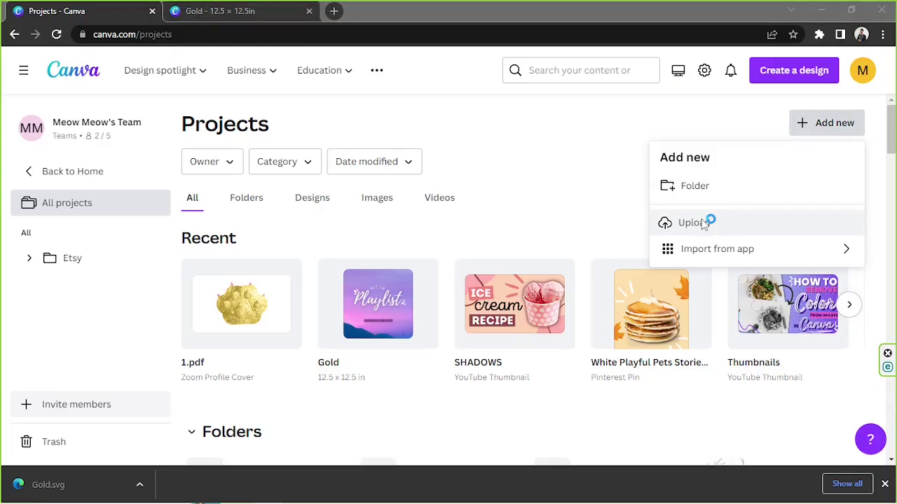
click(473, 121)
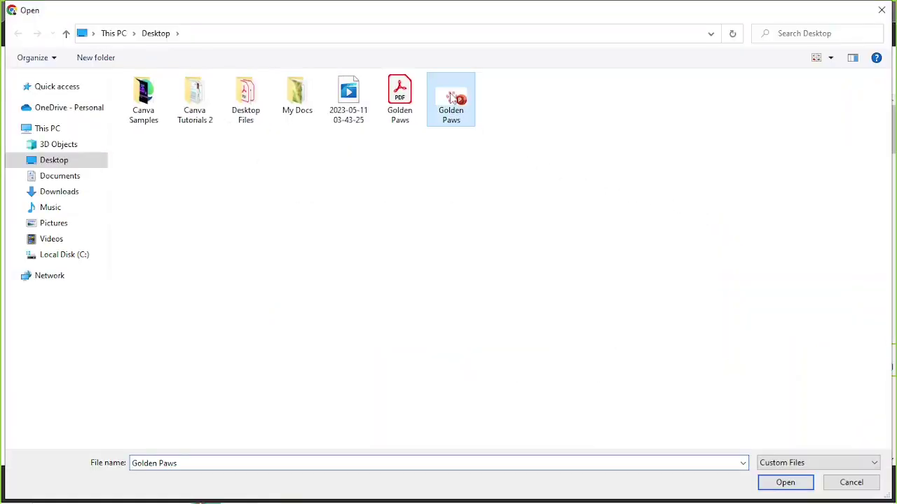
click(383, 123)
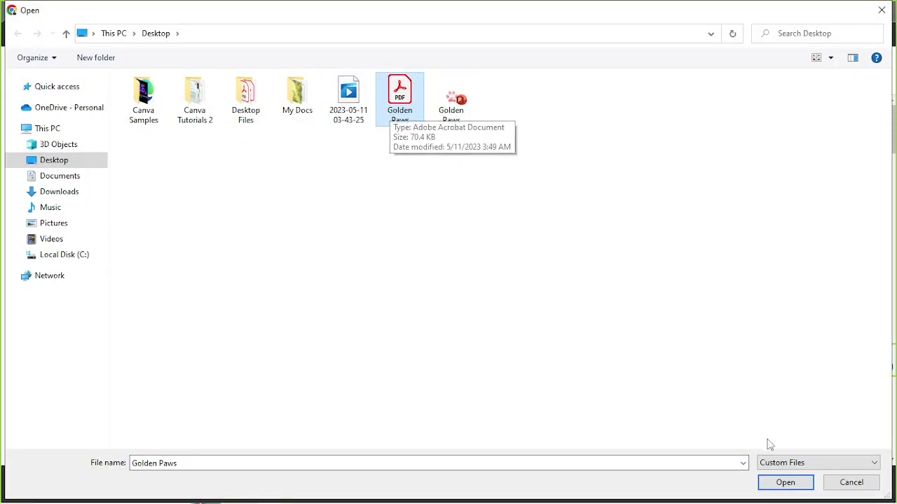
click(785, 482)
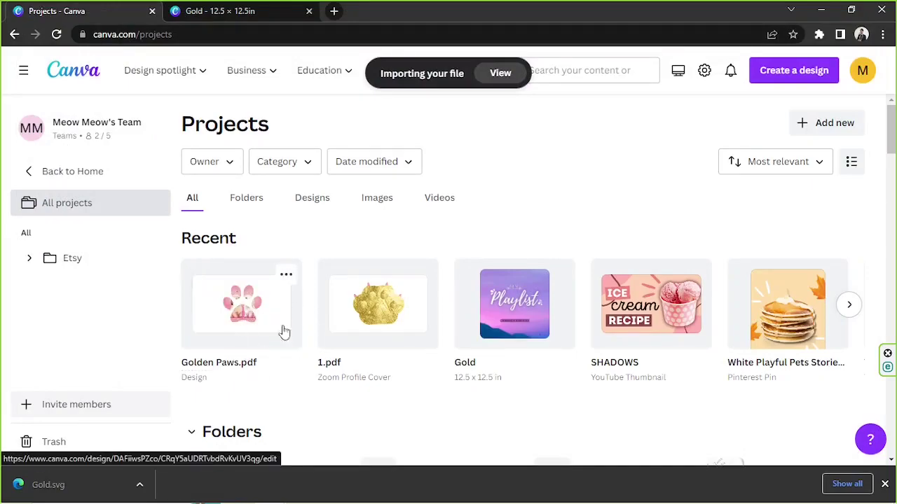
Step: Open the imported Golden Paws.pdf design and dismiss the File Import Feedback panel
click(241, 308)
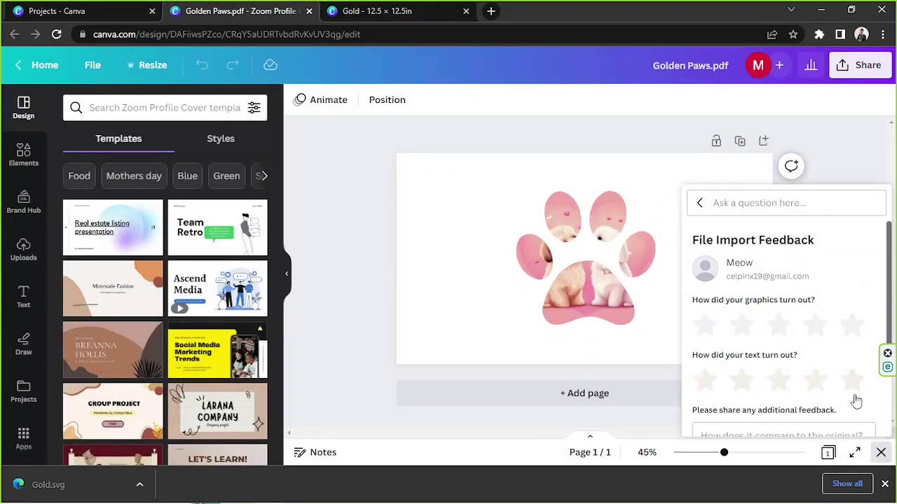
click(880, 451)
drag(358, 200, 770, 281)
click(771, 283)
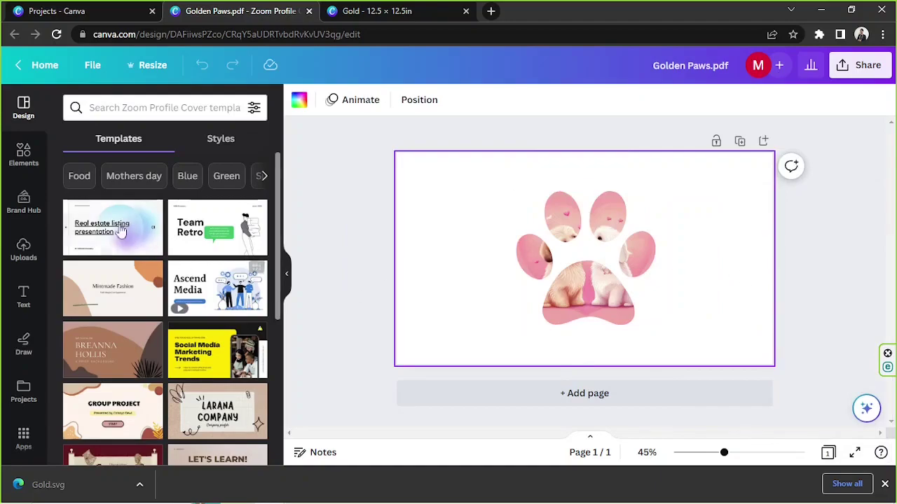
Step: Search the elements for gold and limit the results to photos
click(24, 153)
click(135, 112)
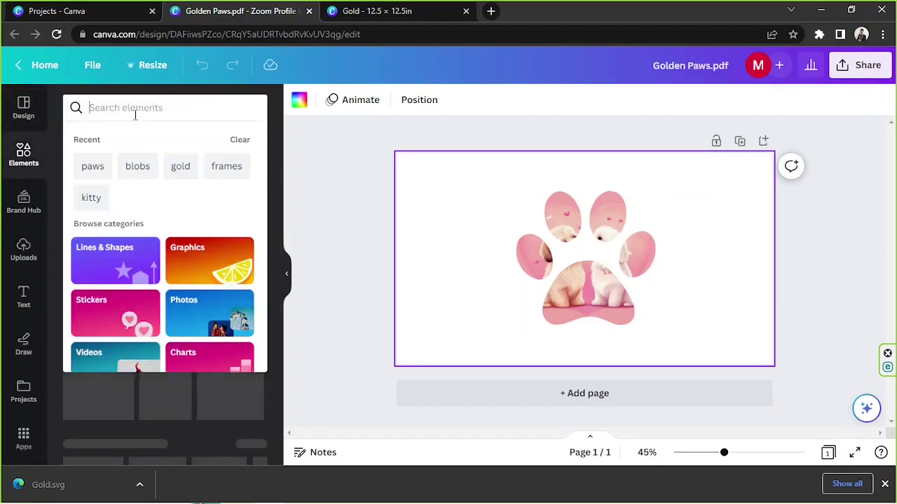
text(gold)
key(Return)
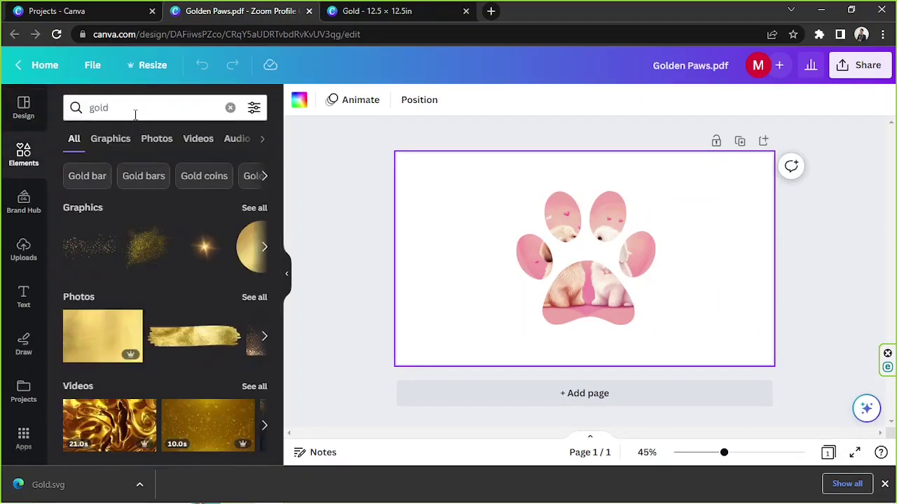
mouse_move(178, 351)
mouse_down()
mouse_move(362, 306)
mouse_move(215, 328)
mouse_move(210, 319)
mouse_up()
click(148, 140)
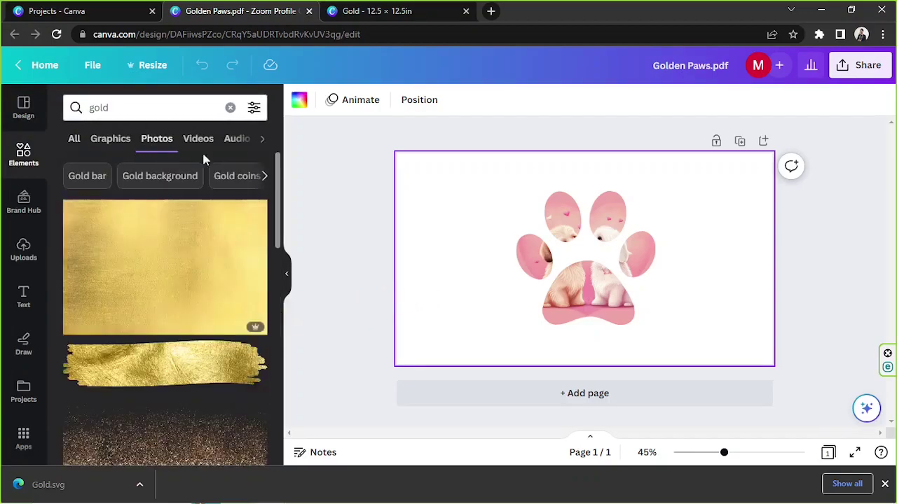
Step: Try a smooth gold gradient photo as the paw's fill and replace it with the gold glitter photo
scroll(214, 227, down, 3)
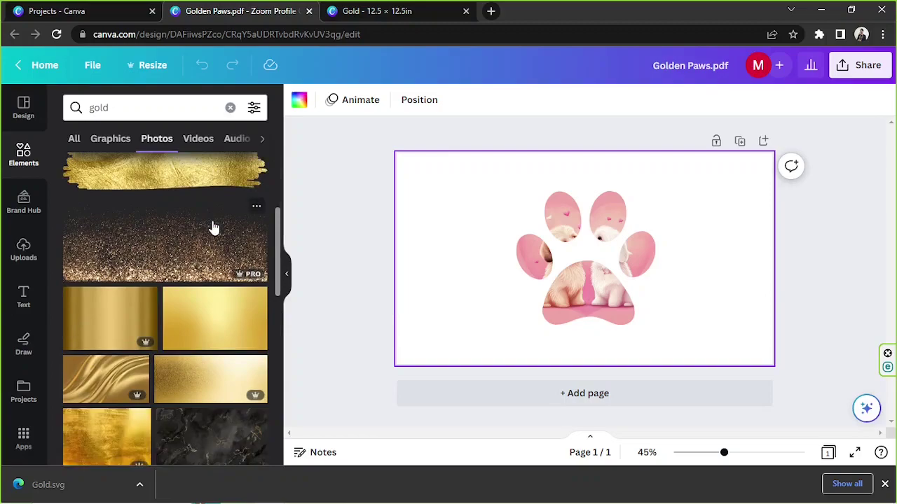
scroll(213, 228, down, 1)
drag(236, 243, 552, 236)
scroll(168, 329, down, 4)
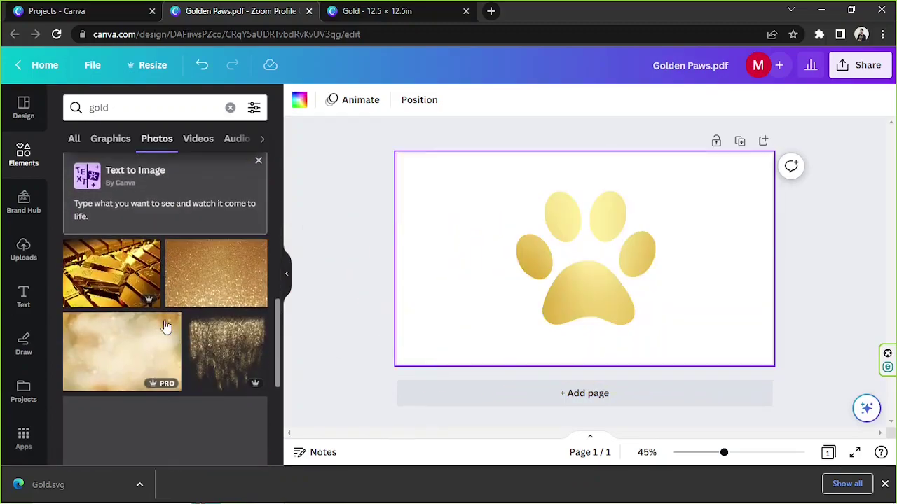
drag(172, 302, 545, 255)
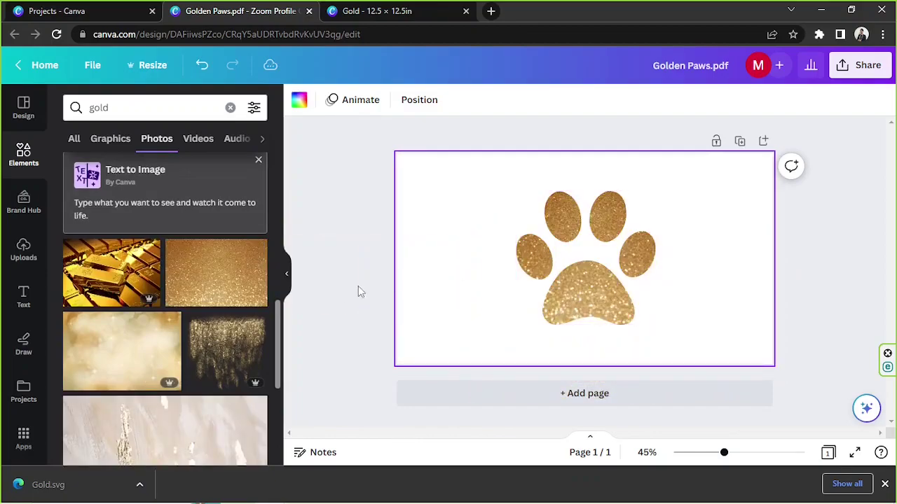
Step: Enlarge the glitter paw and reposition it within the page, leaving it deselected
drag(657, 326, 722, 386)
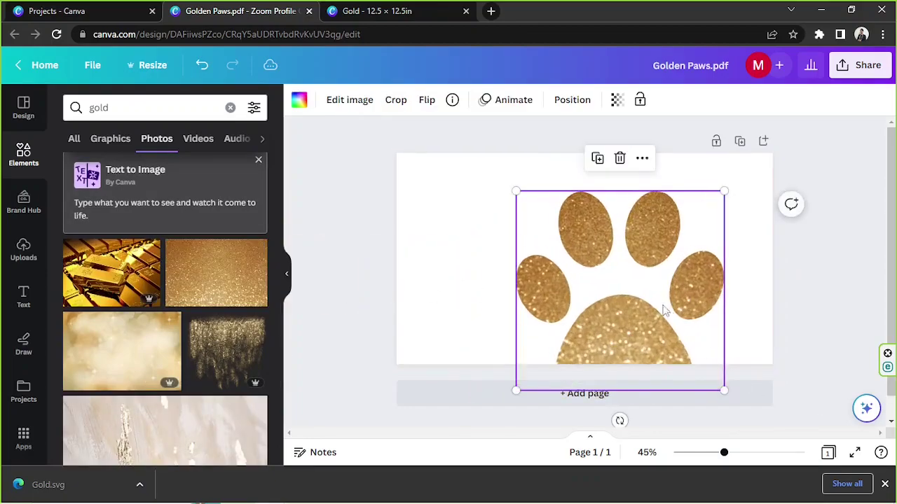
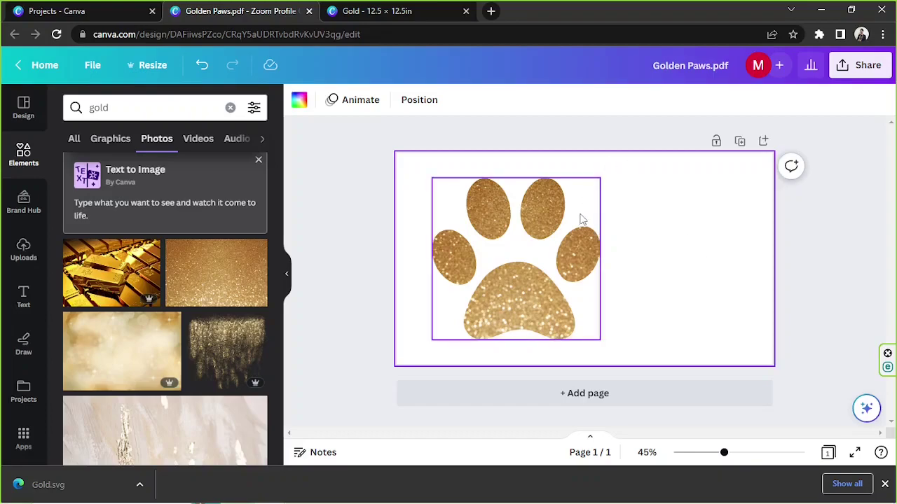
drag(580, 219, 651, 219)
click(413, 239)
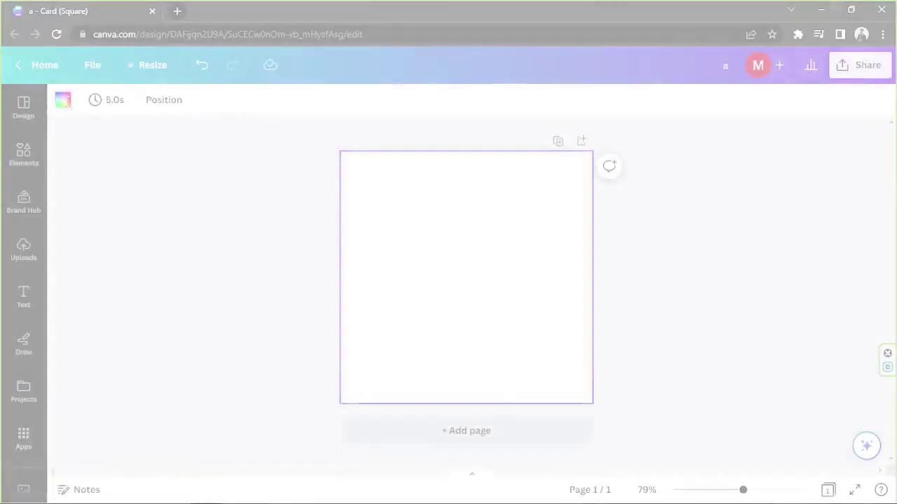
Step: Set the blank square card's page background to a pale cream colour
click(299, 99)
click(76, 179)
mouse_move(81, 324)
mouse_down()
mouse_move(98, 323)
mouse_move(103, 219)
mouse_up()
click(375, 258)
click(222, 260)
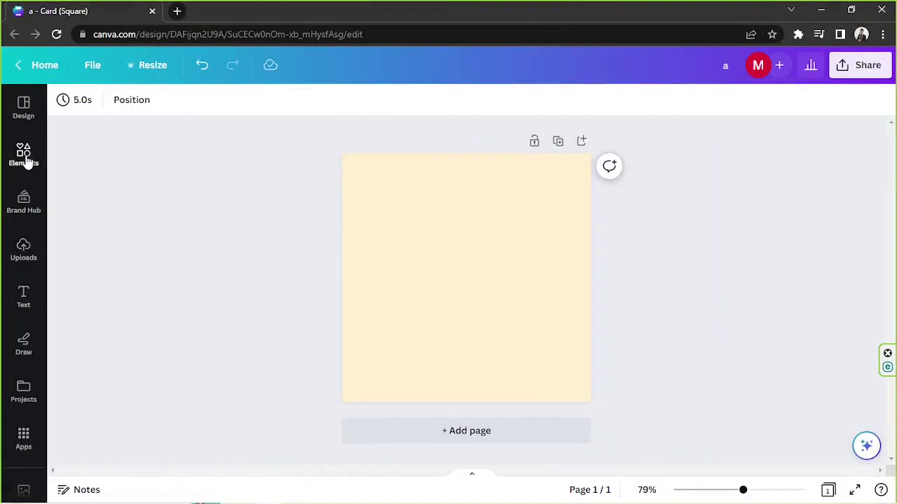
Step: Search the elements for frame and show all results in the Frames category
click(23, 156)
click(124, 108)
text(fram)
click(240, 275)
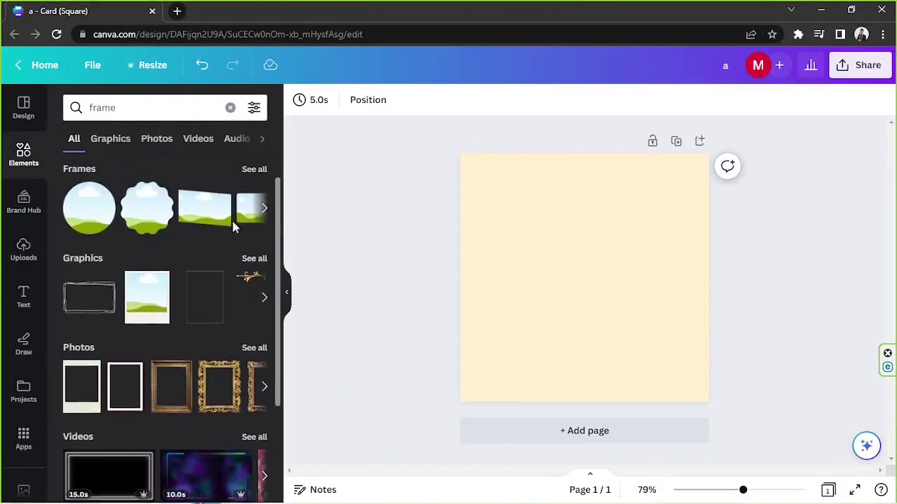
click(253, 168)
Step: Add the slanted brush-stroke frame to the card and enlarge it to nearly the full page width
scroll(240, 229, down, 2)
scroll(232, 228, down, 5)
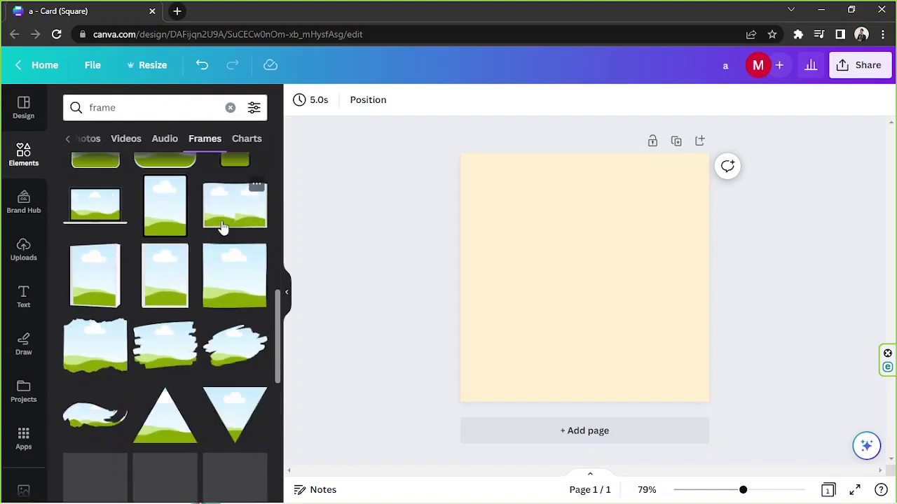
scroll(222, 227, down, 6)
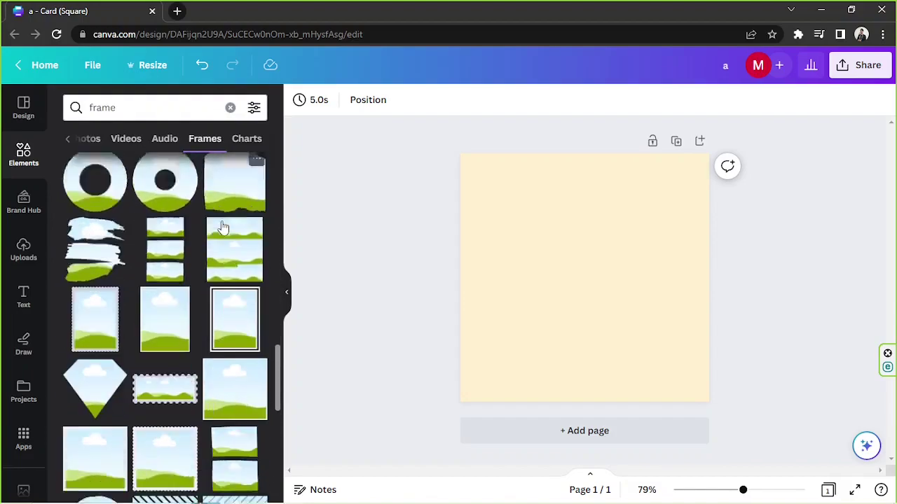
scroll(222, 228, up, 7)
scroll(222, 228, up, 3)
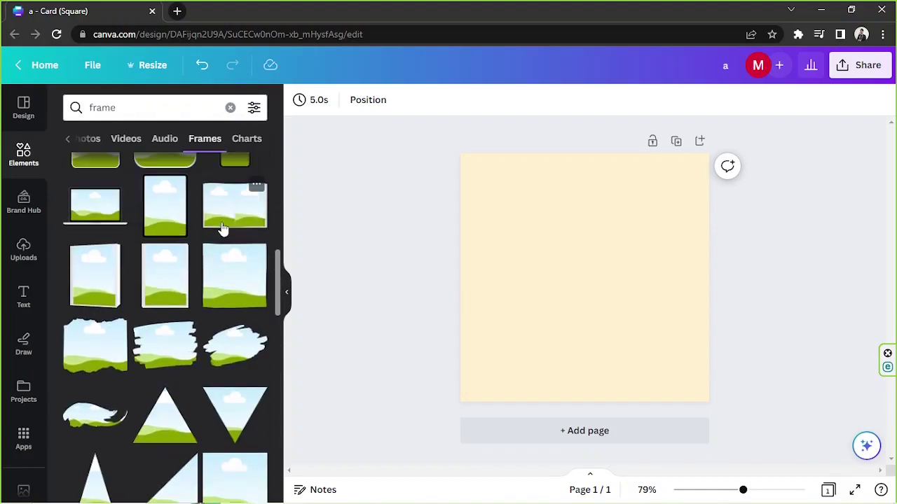
click(249, 371)
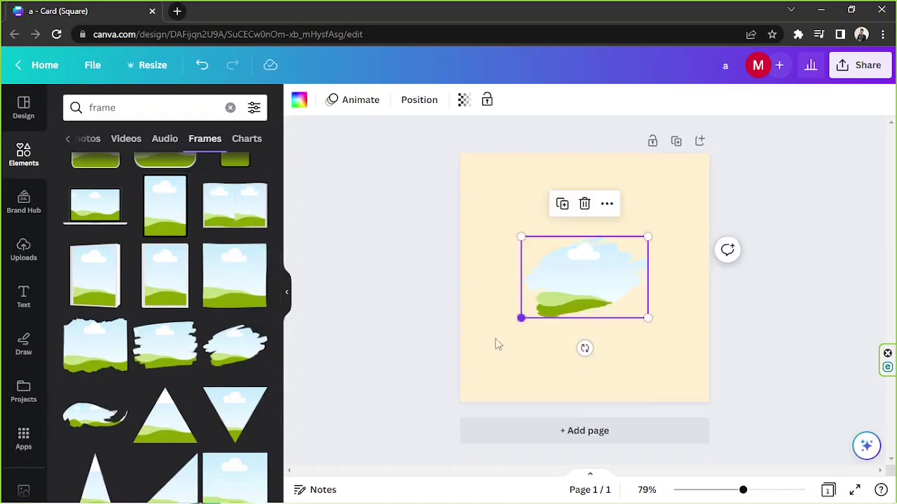
drag(496, 344, 592, 262)
Step: Search for girl photos and shrink the brush-stroke frame slightly, keeping it centred horizontally on the card
click(91, 107)
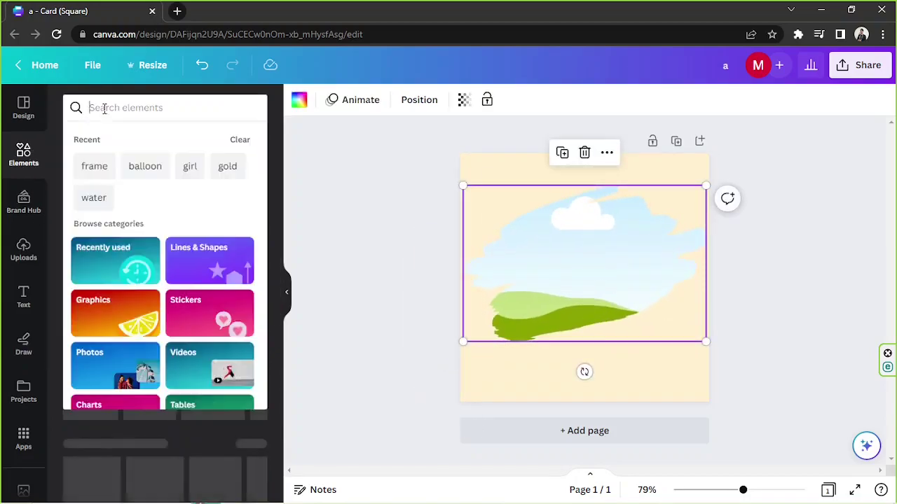
text(girl)
key(Return)
click(168, 138)
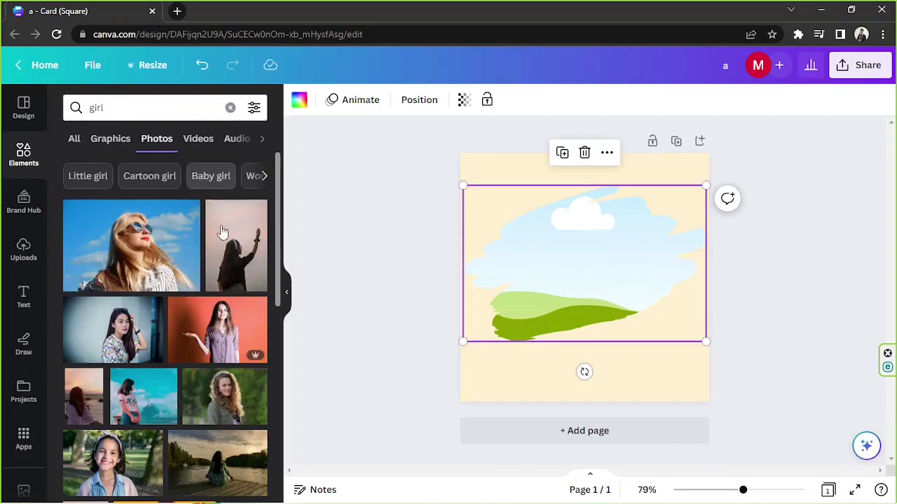
drag(463, 339, 491, 323)
drag(592, 294, 573, 294)
Step: Fill the brush-stroke frame with the photo of the girl in a varsity jacket against a blue sky
scroll(158, 263, down, 10)
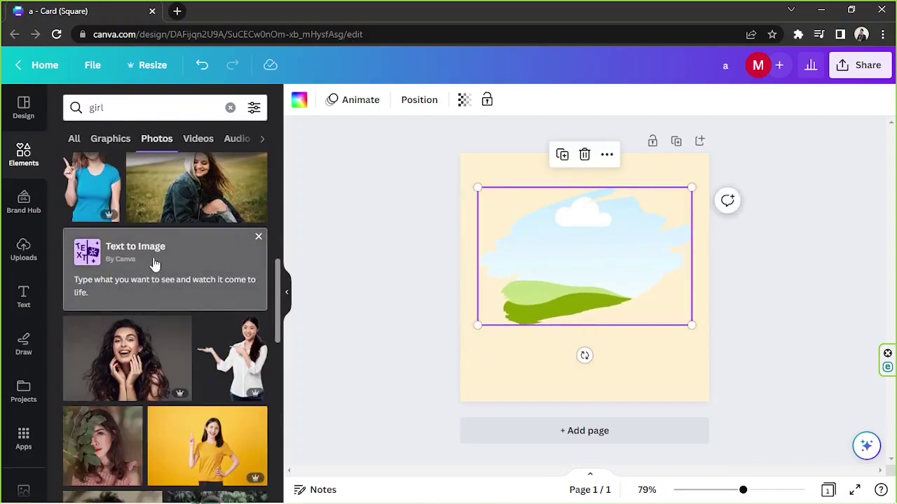
scroll(158, 264, down, 10)
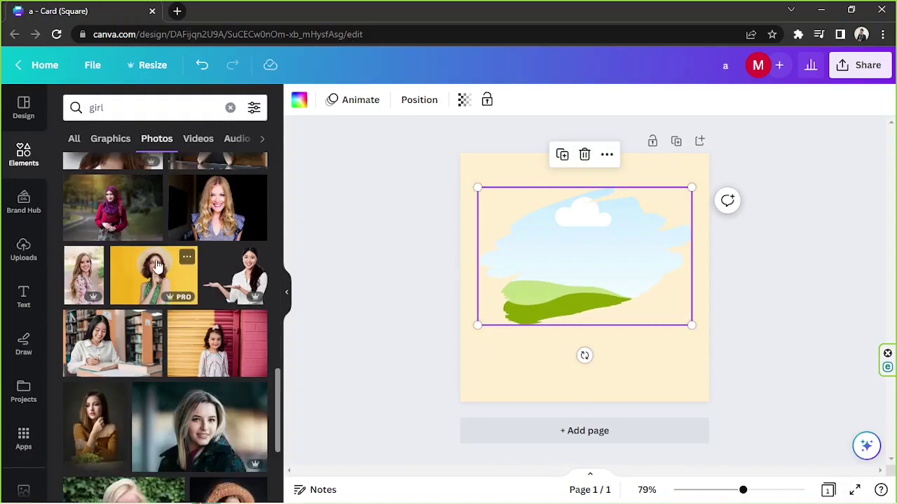
scroll(155, 267, down, 10)
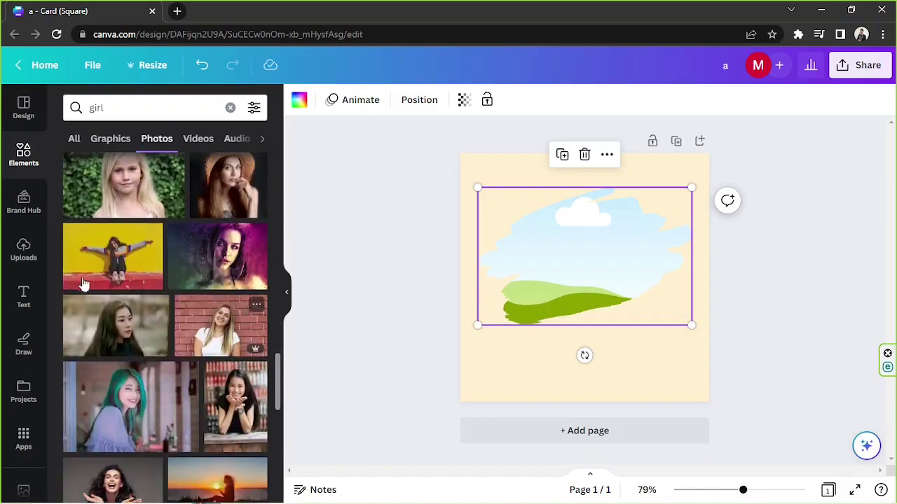
drag(82, 284, 154, 284)
scroll(155, 284, down, 5)
scroll(155, 284, down, 10)
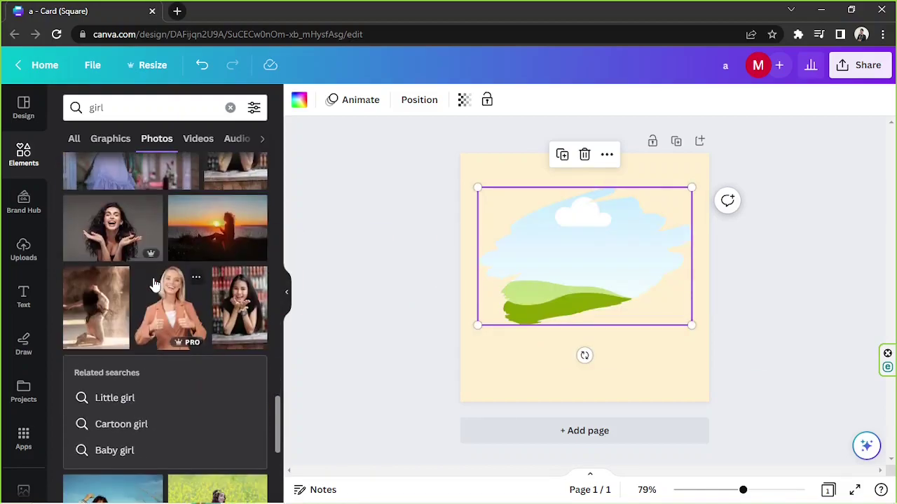
scroll(154, 285, up, 2)
drag(154, 285, 605, 248)
Step: Enlarge and shift the girl photo inside the brush-stroke frame's crop so her face sits near the middle, and apply it
double_click(605, 248)
drag(693, 326, 757, 390)
drag(636, 336, 635, 316)
drag(769, 355, 787, 364)
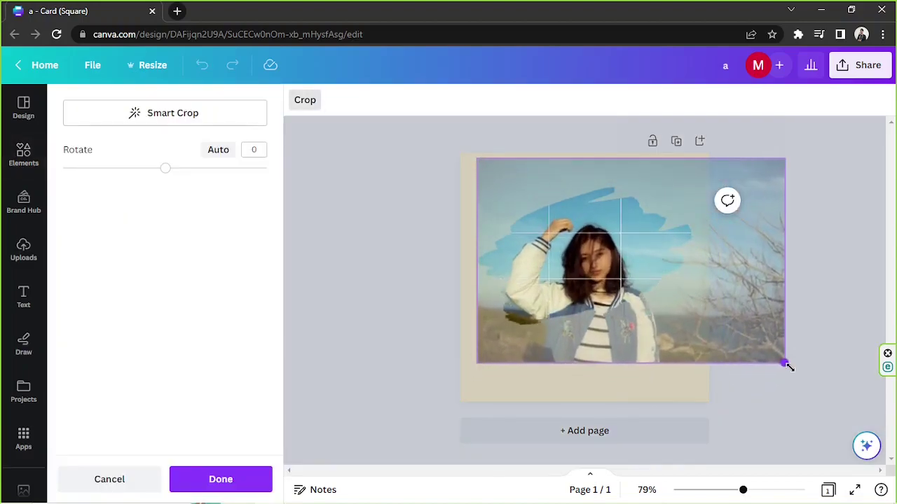
click(205, 475)
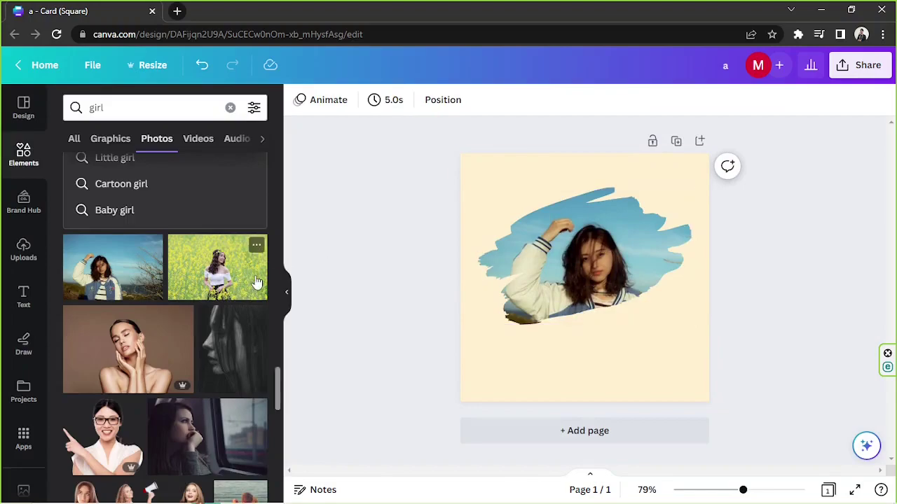
Step: Search the photos for gold and add the layered gold brush-stroke image to the card
text(god)
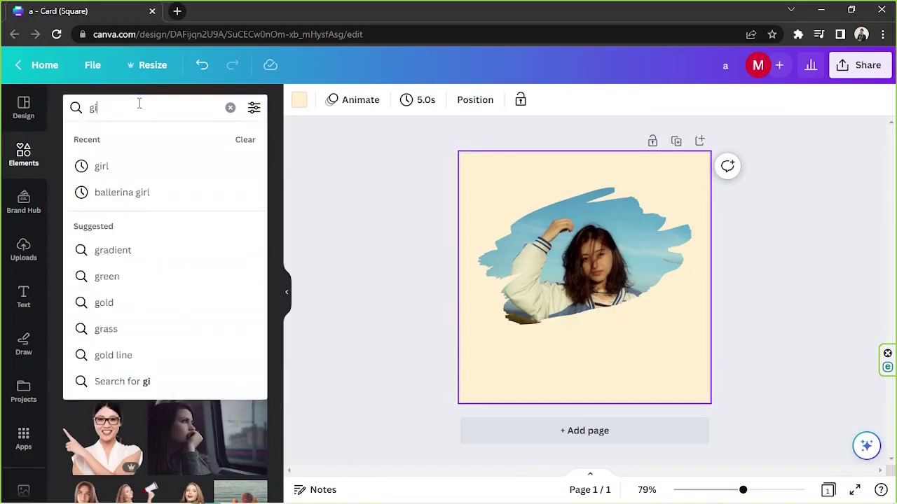
key(Return)
key(BackSpace)
text(ld)
key(Return)
scroll(194, 271, down, 10)
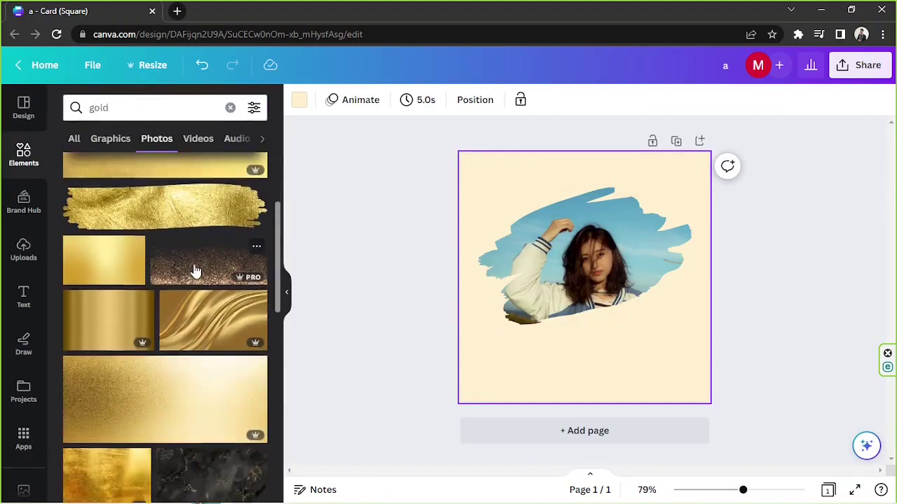
click(193, 364)
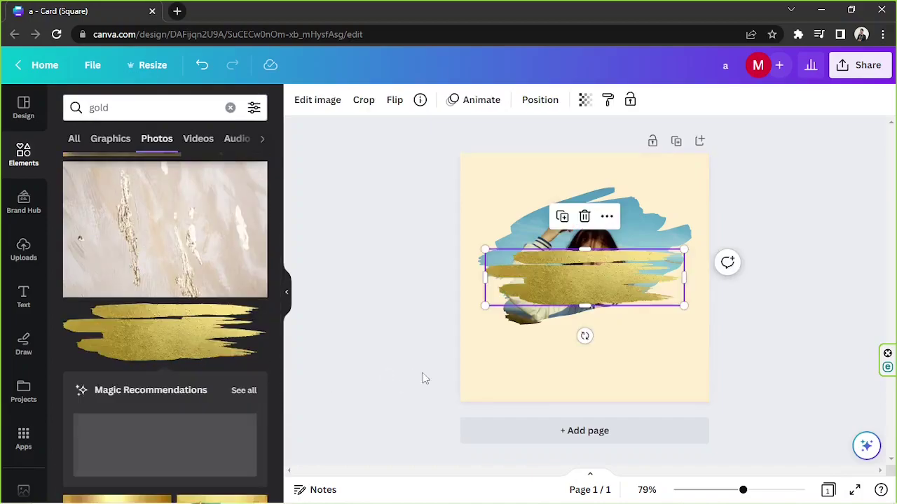
Step: Rotate the gold brush stroke to about -21.3° and place it behind the lower edge of the girl photo
mouse_move(584, 336)
mouse_down()
mouse_move(624, 350)
mouse_move(476, 389)
mouse_move(523, 377)
mouse_move(627, 310)
mouse_up()
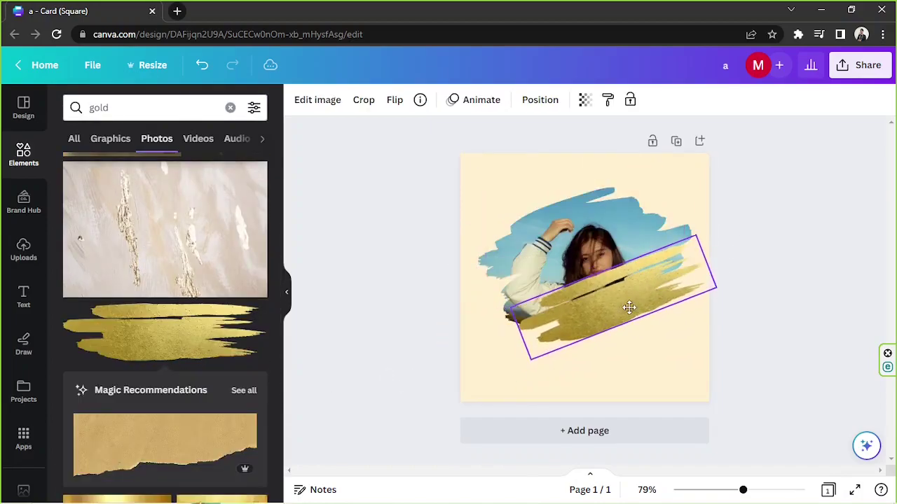
click(540, 100)
mouse_move(683, 290)
mouse_down()
mouse_move(685, 274)
mouse_move(664, 281)
mouse_move(668, 295)
mouse_up()
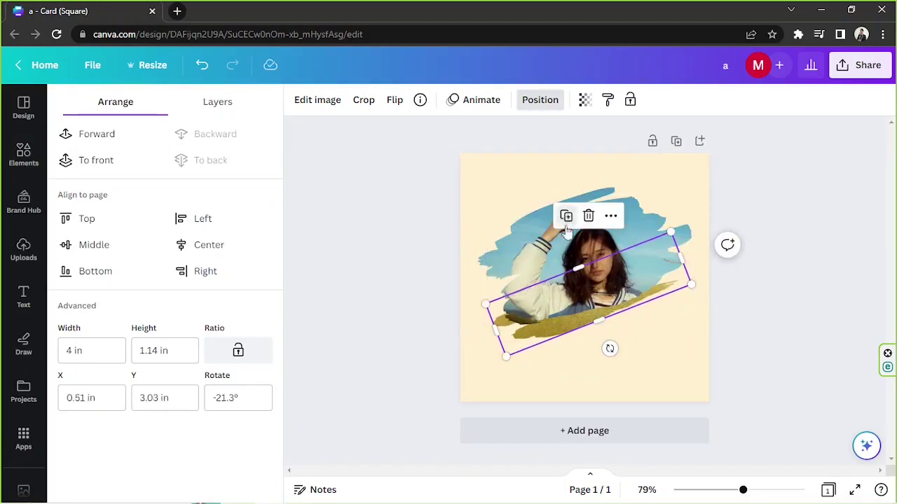
Step: Duplicate the gold brush stroke, rotate the copy to 158.7° and place it behind the upper edge of the girl photo
mouse_move(583, 293)
mouse_down()
mouse_move(571, 221)
mouse_move(728, 210)
mouse_up()
mouse_move(760, 249)
mouse_down()
mouse_move(610, 252)
mouse_move(674, 292)
mouse_up()
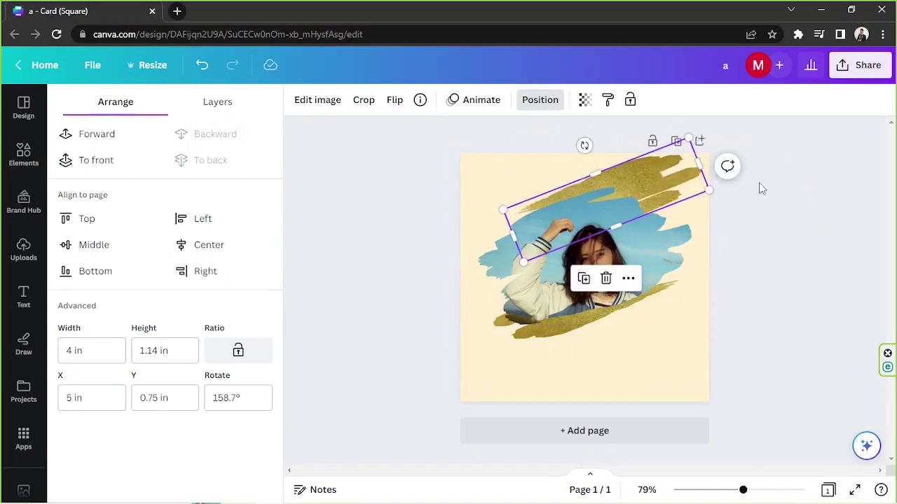
mouse_move(651, 189)
mouse_down()
mouse_move(621, 199)
mouse_move(634, 168)
mouse_move(637, 185)
mouse_up()
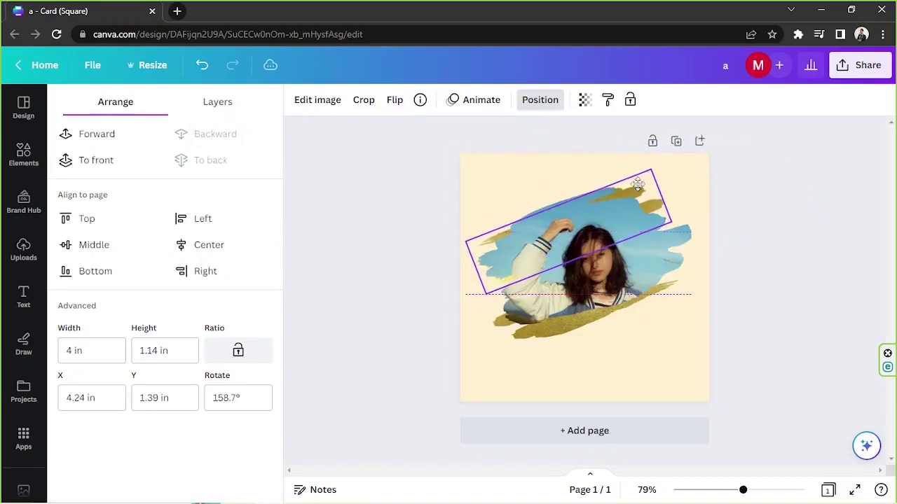
Step: Switch the gold search results from photos to graphics and browse them
click(372, 310)
scroll(119, 296, down, 15)
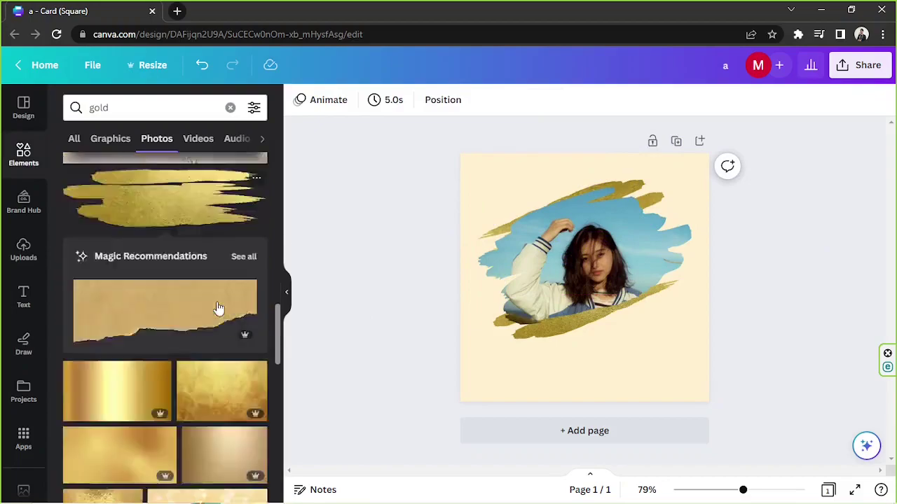
click(122, 143)
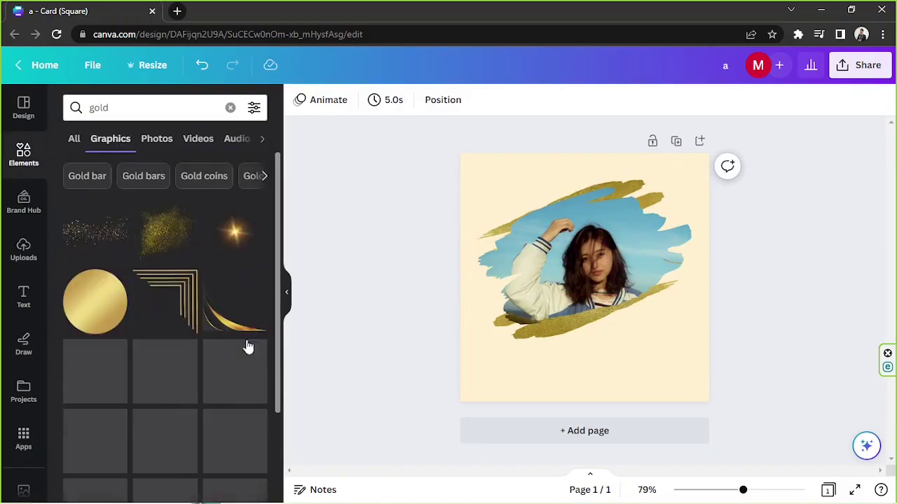
scroll(237, 267, down, 2)
scroll(224, 280, down, 5)
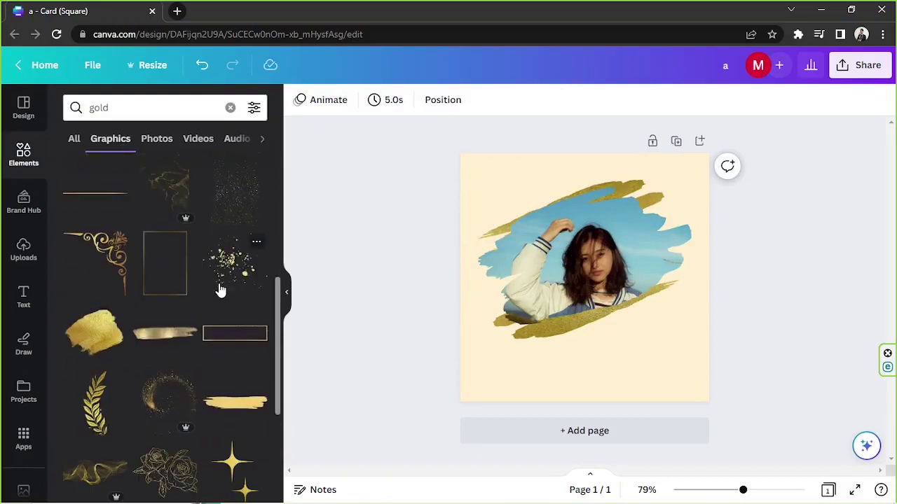
Step: Try a tilted gold glitter brush-stroke graphic over the lower part of the girl photo, and delete it
click(222, 283)
drag(571, 325, 591, 338)
mouse_move(592, 301)
mouse_down()
mouse_move(620, 372)
mouse_move(616, 341)
mouse_up()
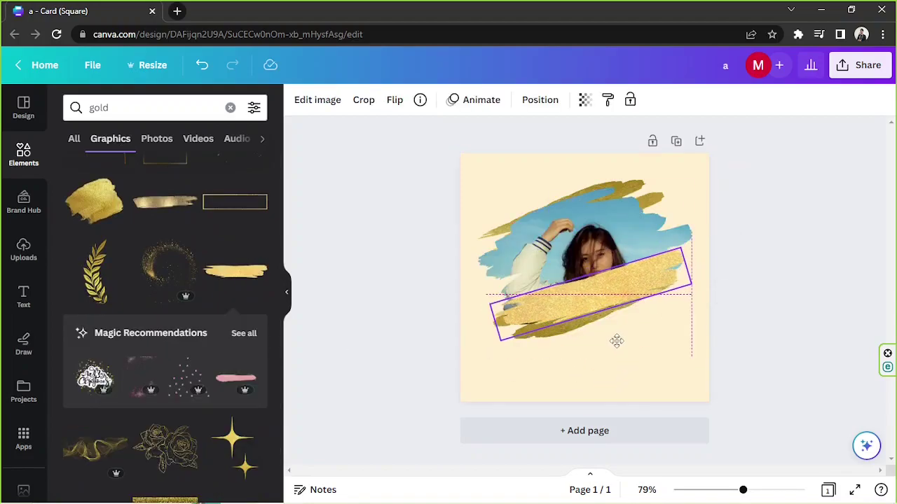
scroll(175, 315, down, 10)
key(Delete)
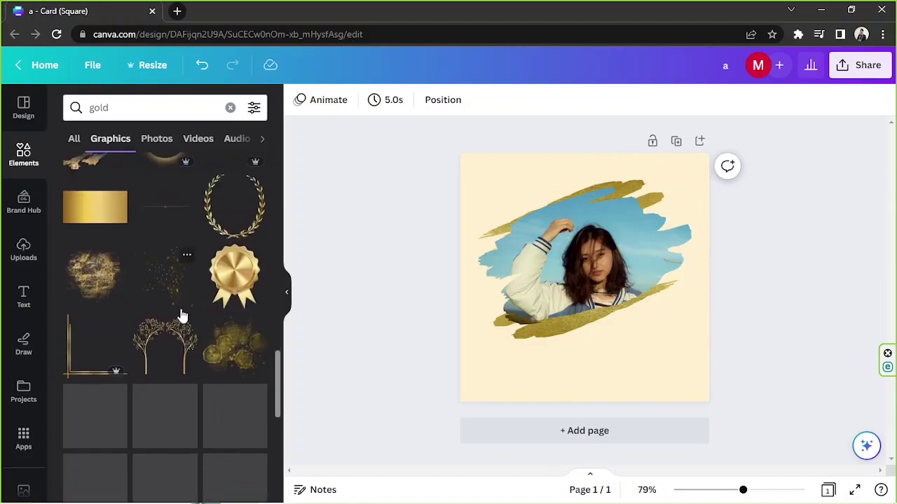
Step: Add the gold concentric-arcs graphic and place it so it runs off the card's lower-right corner
scroll(181, 317, down, 8)
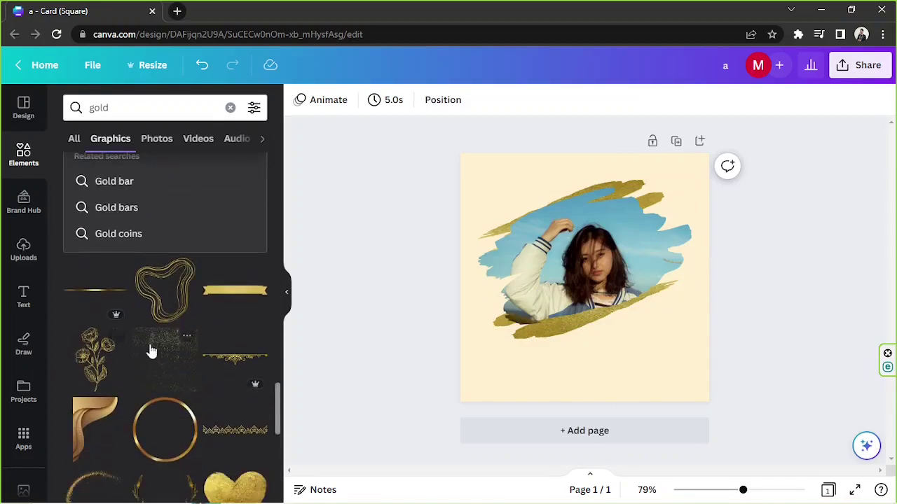
click(150, 350)
drag(704, 448, 639, 257)
Step: Show all recommended matching graphics and add the gold striped circle at the card's upper-left corner, shrunk and rotated so its stripes run diagonally
click(244, 352)
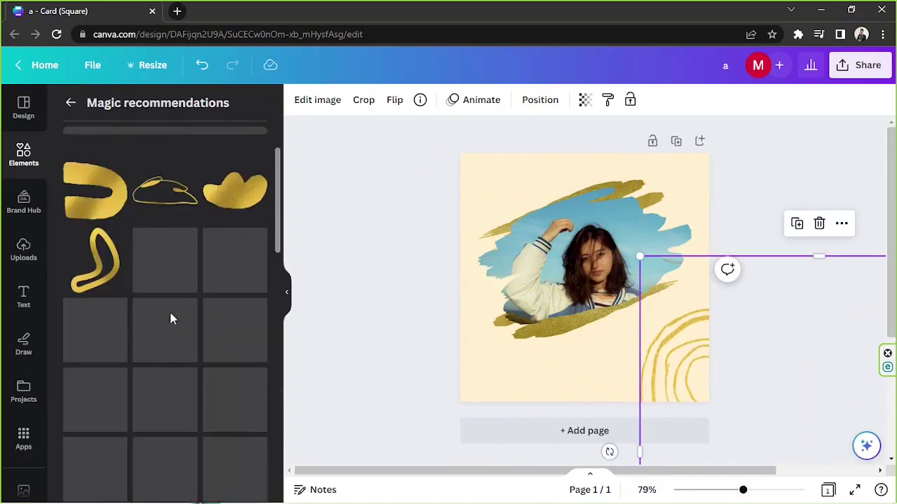
scroll(172, 319, down, 10)
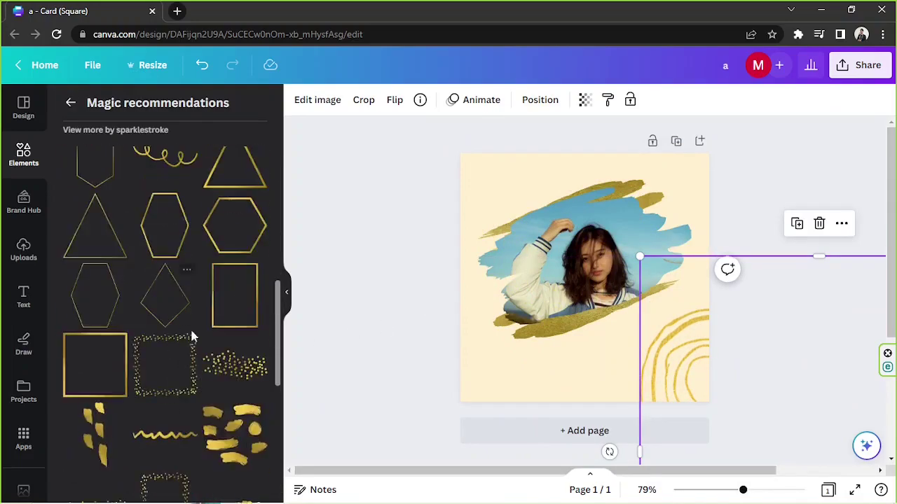
scroll(190, 328, down, 5)
click(235, 441)
drag(580, 278, 524, 190)
drag(621, 280, 507, 205)
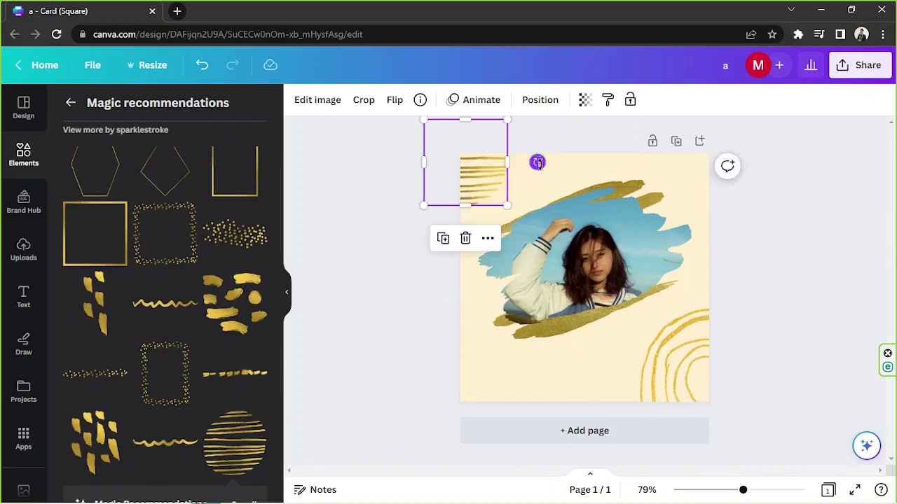
drag(538, 162, 406, 206)
Step: Add the gold dots graphic to the card's upper-right corner and place a copy of it in the lower-left corner
scroll(161, 334, up, 6)
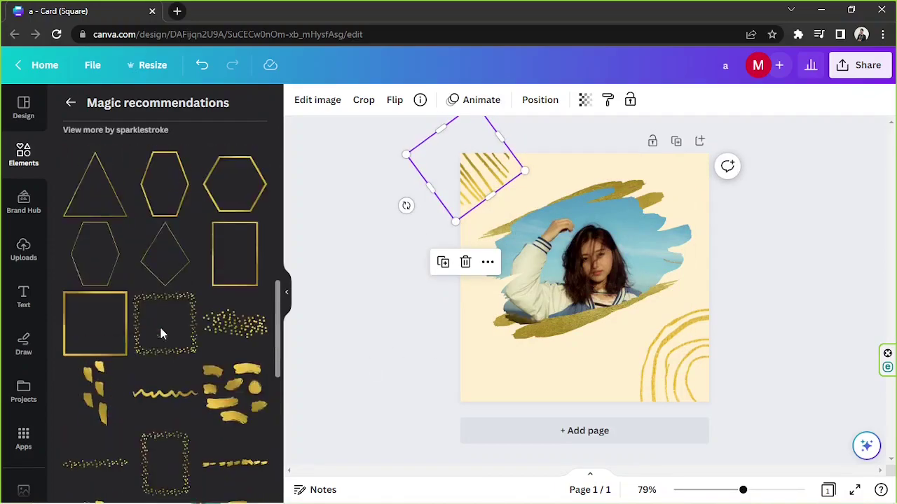
scroll(161, 334, down, 4)
click(161, 336)
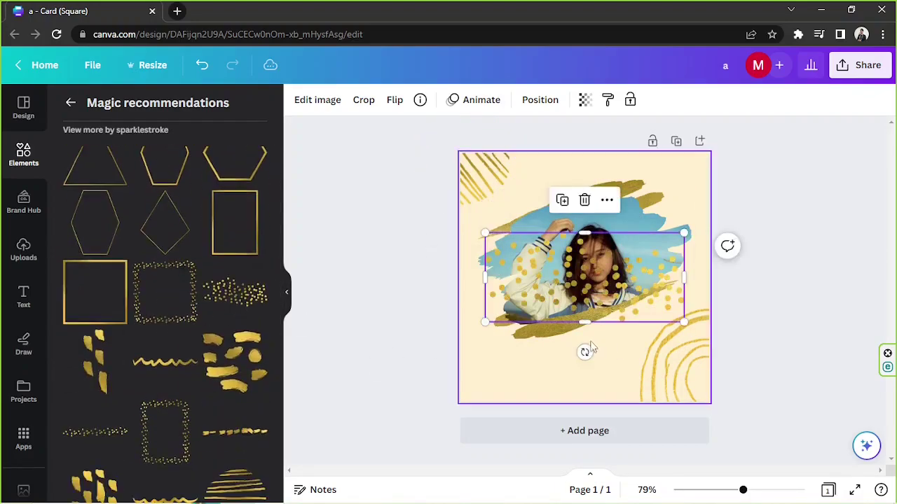
drag(580, 274, 813, 182)
drag(797, 147, 419, 359)
click(825, 247)
drag(336, 344, 536, 434)
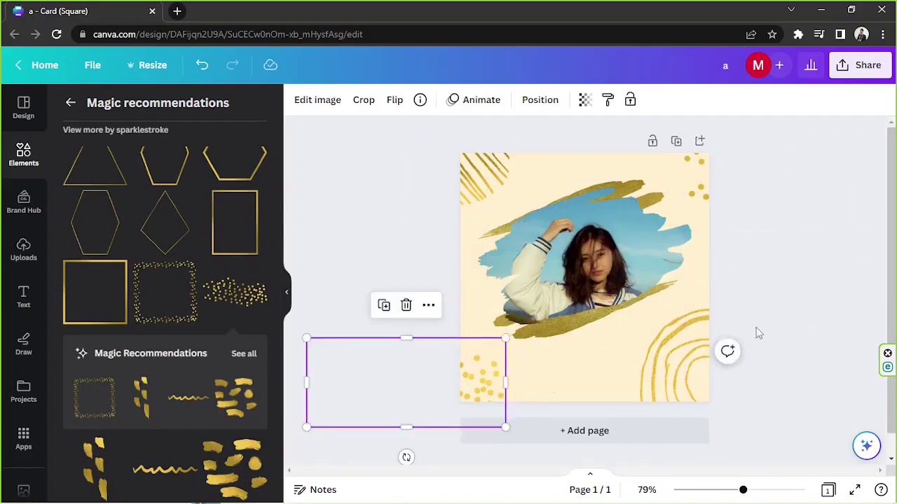
click(755, 329)
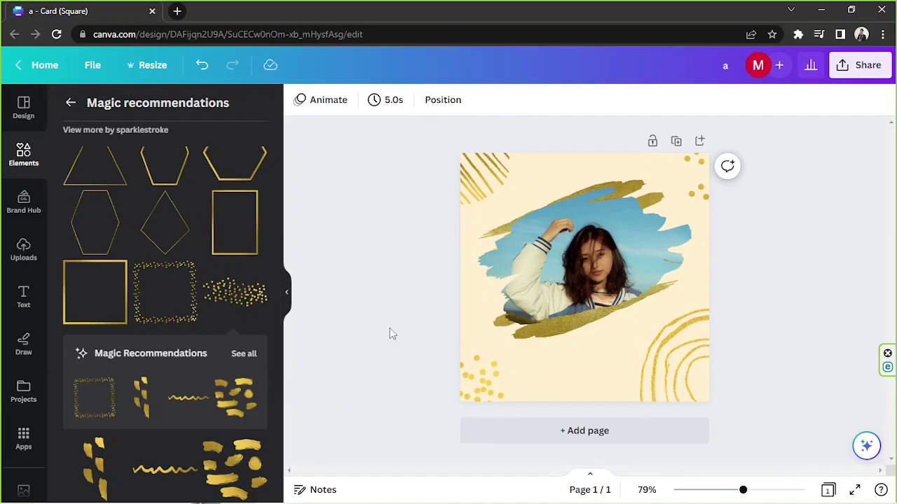
Step: Add a text box reading HAPPY at size 29.8 with letter spacing 520
click(23, 298)
click(165, 144)
key(BackSpace)
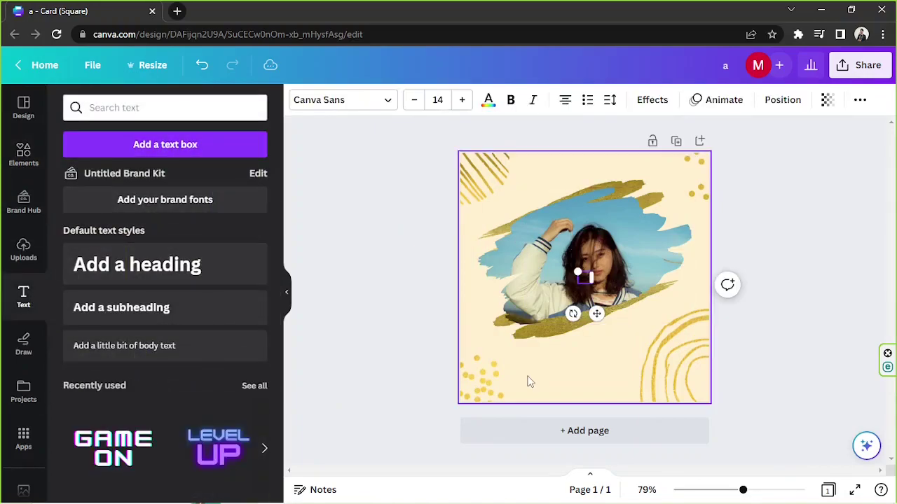
click(611, 100)
click(731, 158)
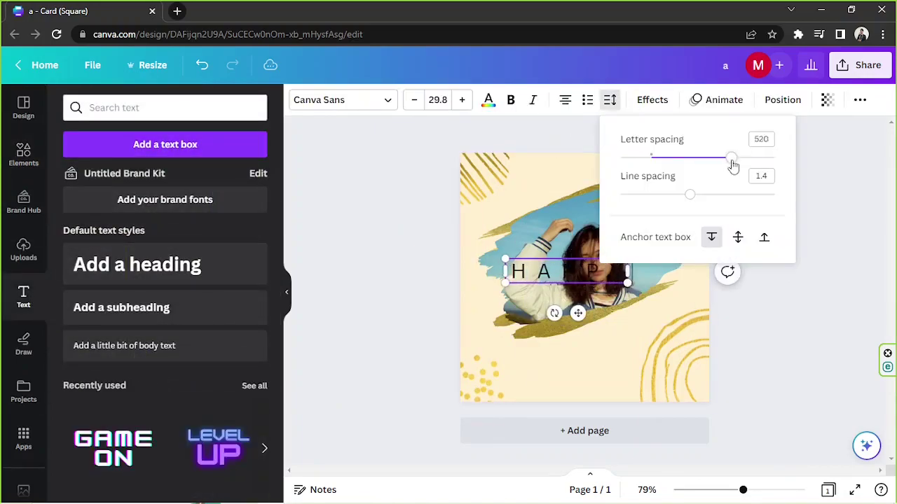
Step: Centre the HAPPY text near the card's top edge and shift the framed photo with its gold strokes slightly down
drag(554, 272, 572, 175)
drag(753, 239, 594, 381)
click(784, 295)
click(586, 179)
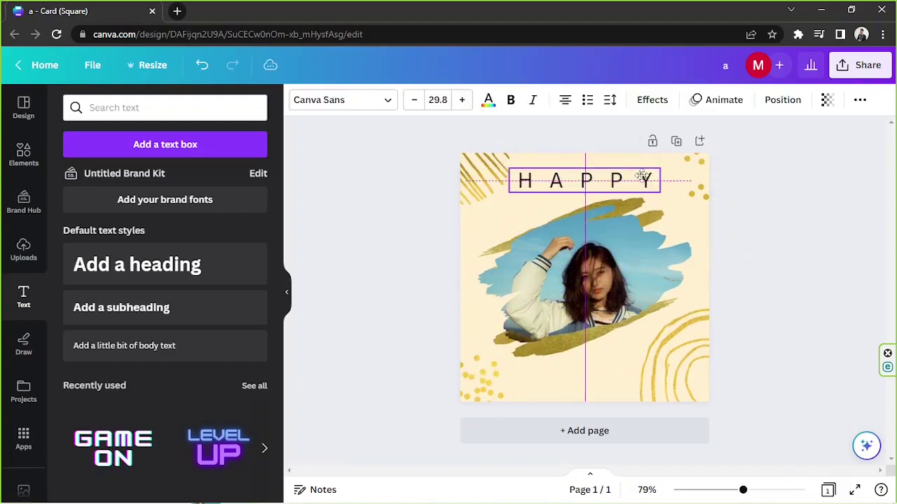
Step: Set the HAPPY text in Intro Rust and colour it with the dark brown from the girl photo's colours
click(343, 100)
scroll(136, 280, down, 1)
click(151, 340)
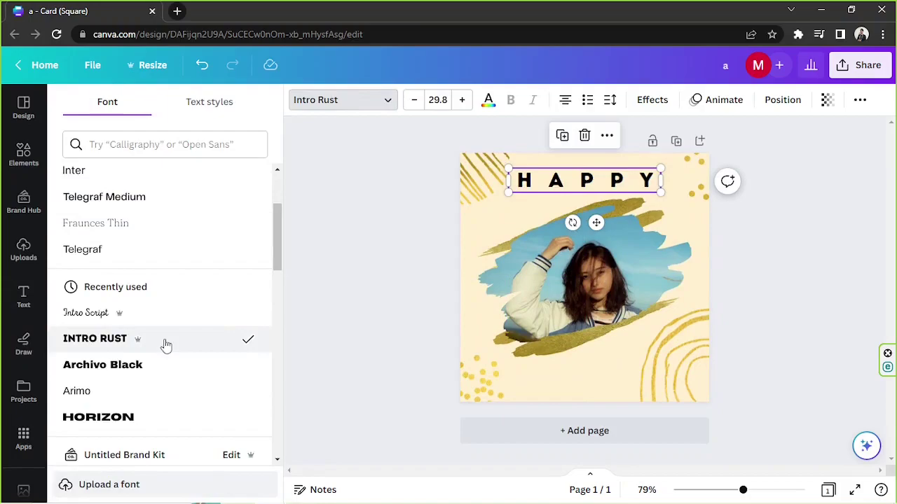
click(488, 101)
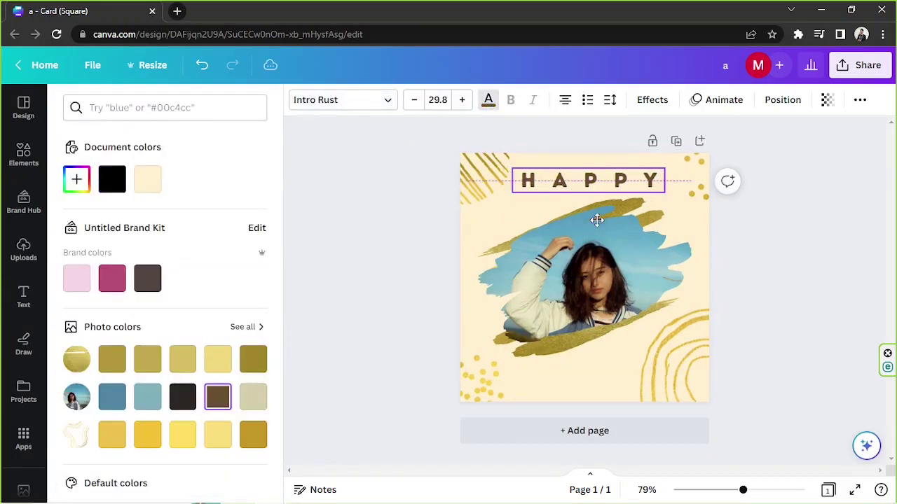
scroll(77, 265, down, 3)
Step: Add a second text box reading Birthday below the girl photo
click(23, 298)
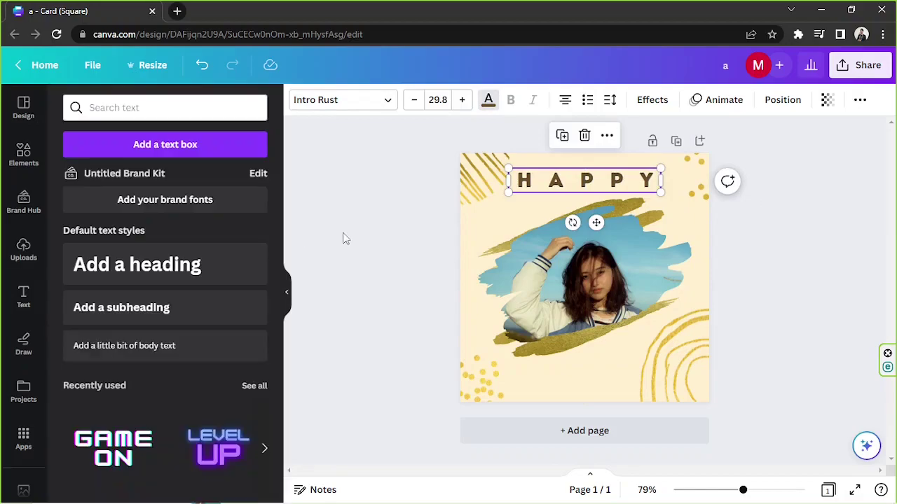
click(169, 144)
drag(590, 321, 587, 378)
double_click(587, 376)
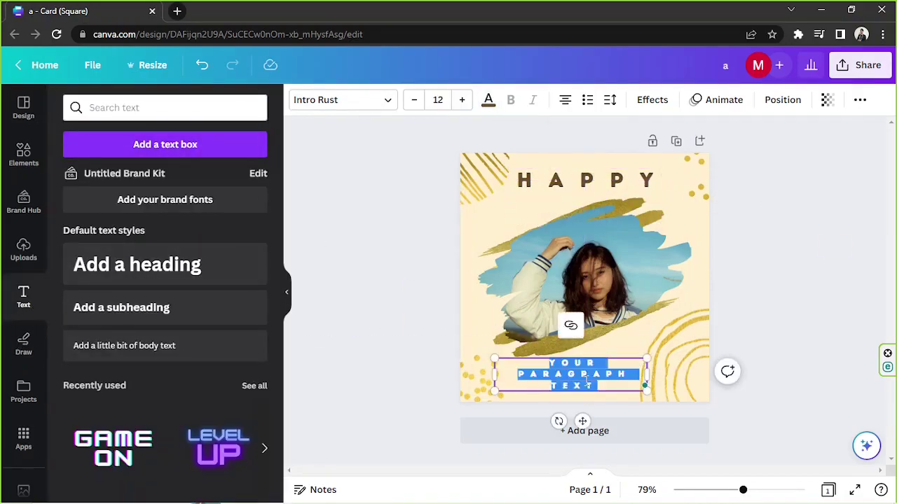
text(BIRTHDAY)
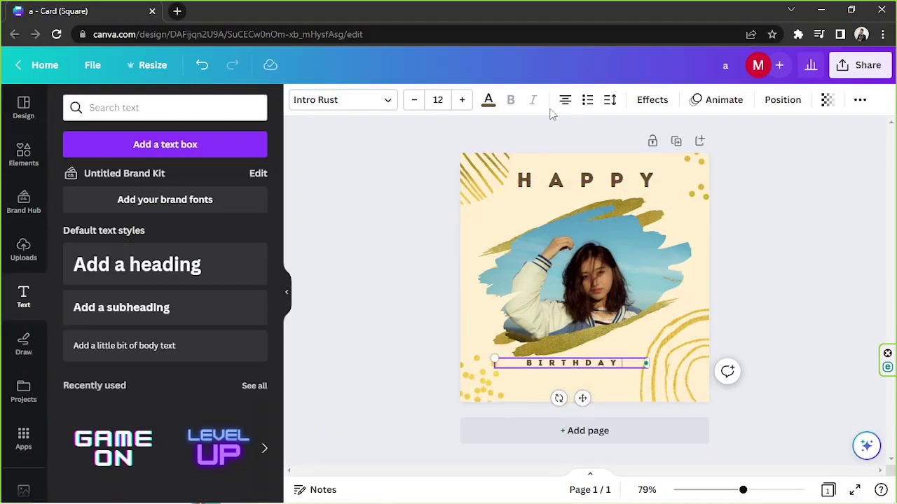
Step: Set the Birthday text in Intro Script and reduce its letter spacing to 22
click(339, 100)
click(169, 276)
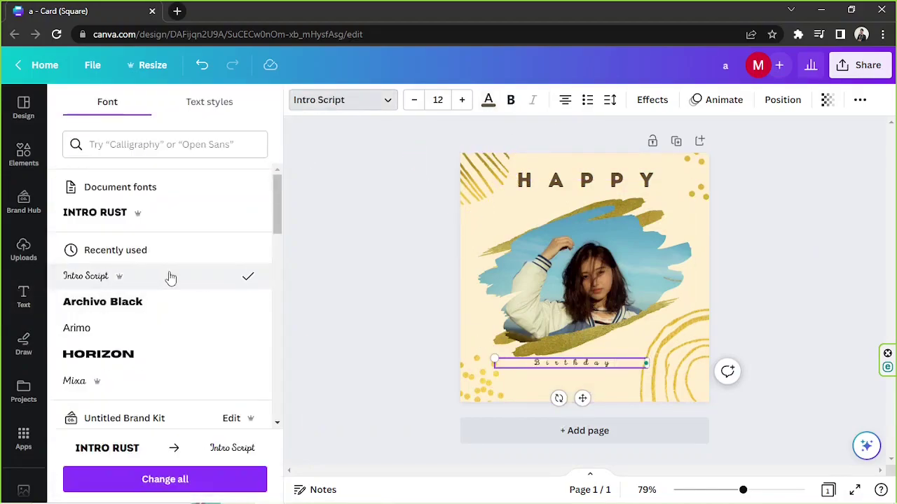
click(610, 99)
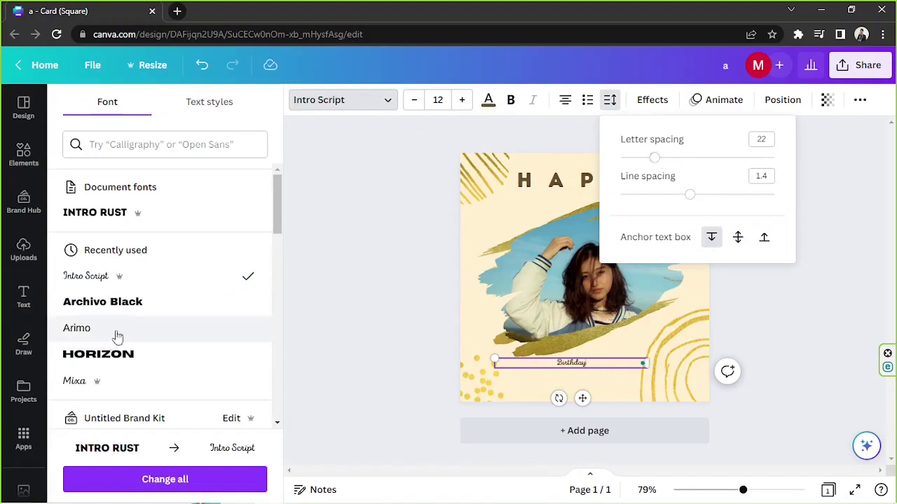
Step: Try the Mixa font on the Birthday text
scroll(117, 336, down, 2)
click(148, 255)
scroll(140, 318, down, 2)
Step: Search the fonts for calligraphy, try Malibu on the Birthday text and set it in Rumba
click(165, 138)
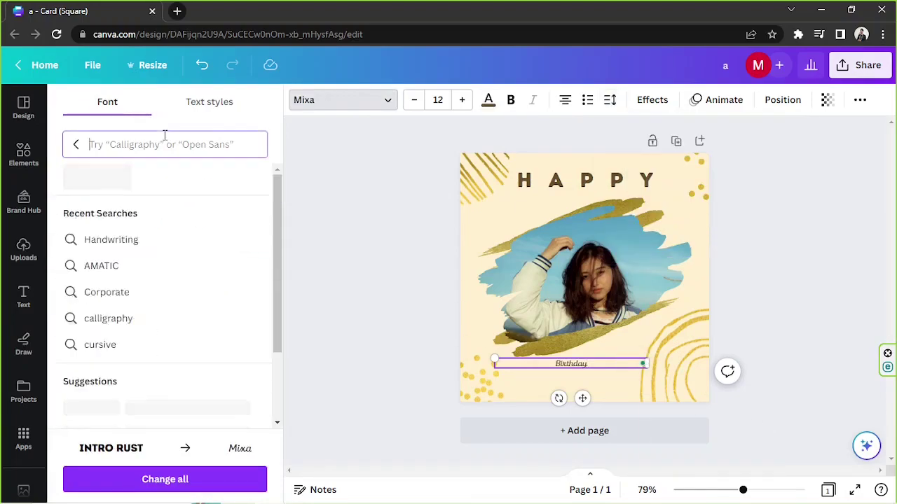
text(calligraphy)
click(182, 266)
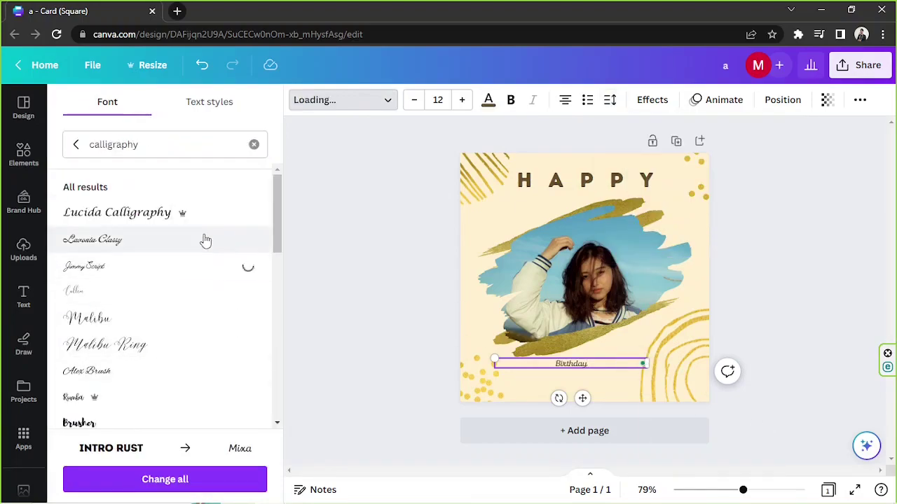
click(189, 345)
scroll(182, 331, down, 2)
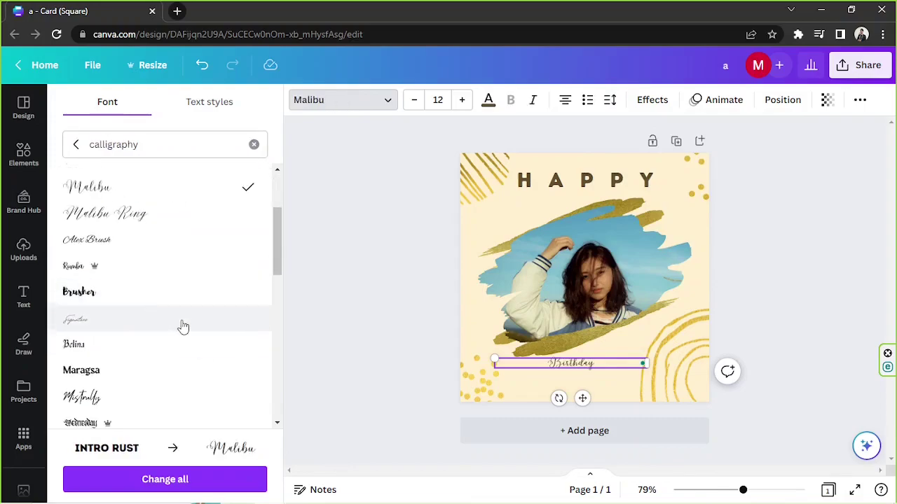
click(175, 266)
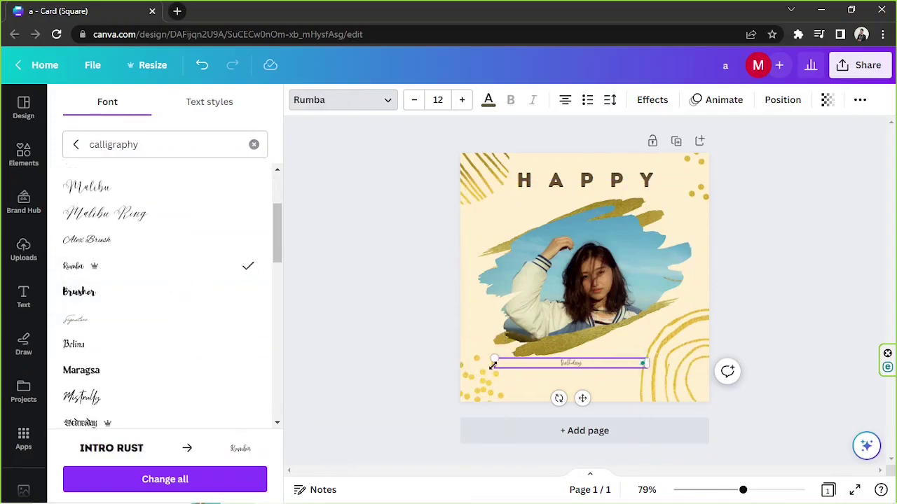
Step: Enlarge the Birthday text to size 104 overlapping the photo's lower edge, and nudge the framed photo with its strokes up
drag(423, 299, 525, 377)
drag(411, 253, 476, 306)
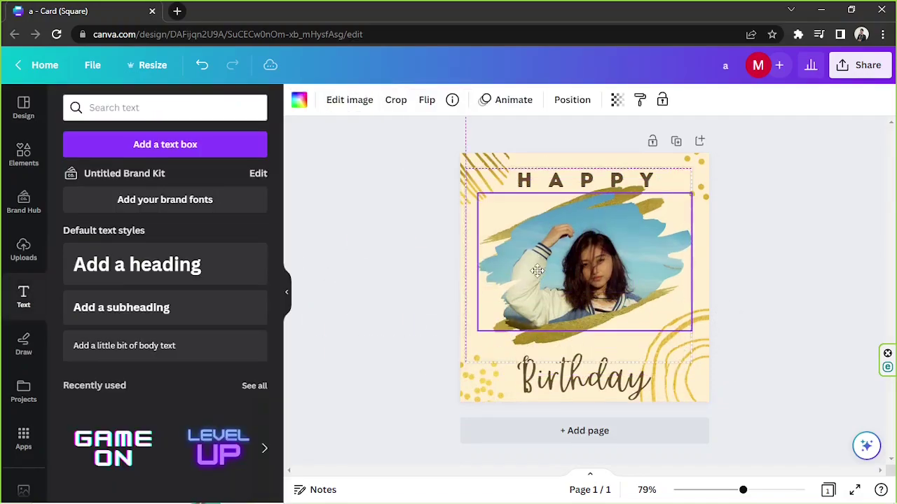
click(490, 353)
drag(485, 347, 424, 323)
drag(560, 368, 580, 368)
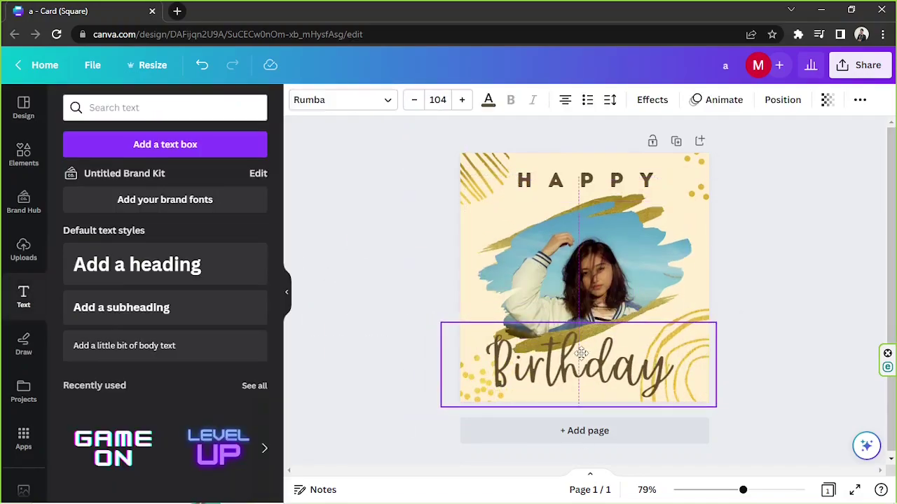
Step: Give the Birthday text a cream outline with thickness 7, then enlarge it to size 115 and centre it on the card
click(652, 100)
click(226, 263)
drag(118, 346, 68, 344)
click(245, 367)
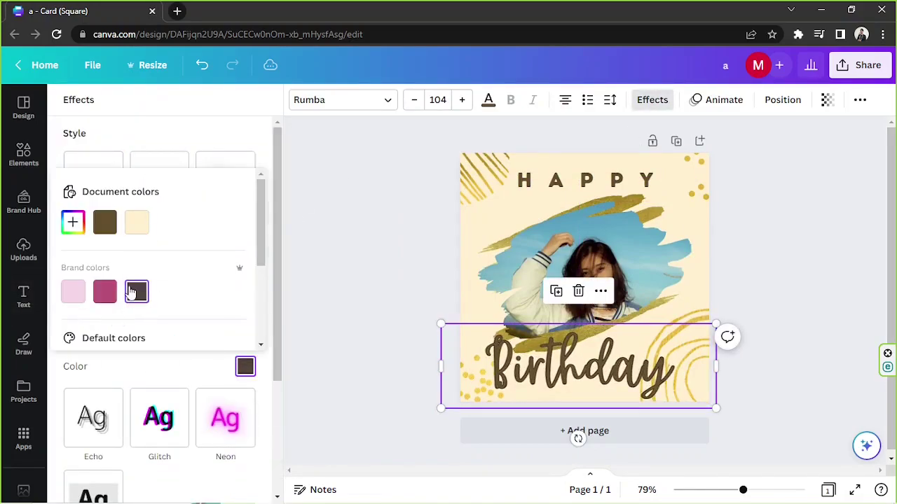
scroll(154, 298, down, 2)
scroll(175, 329, up, 2)
click(138, 222)
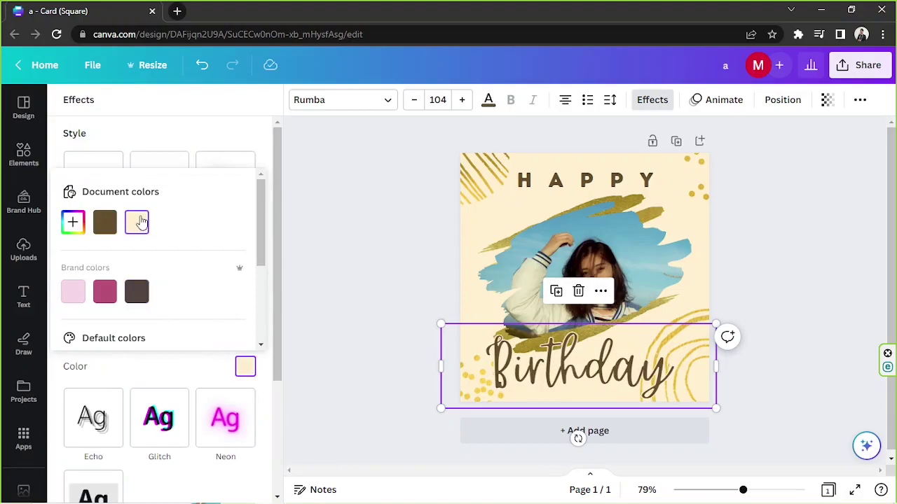
drag(715, 325, 736, 308)
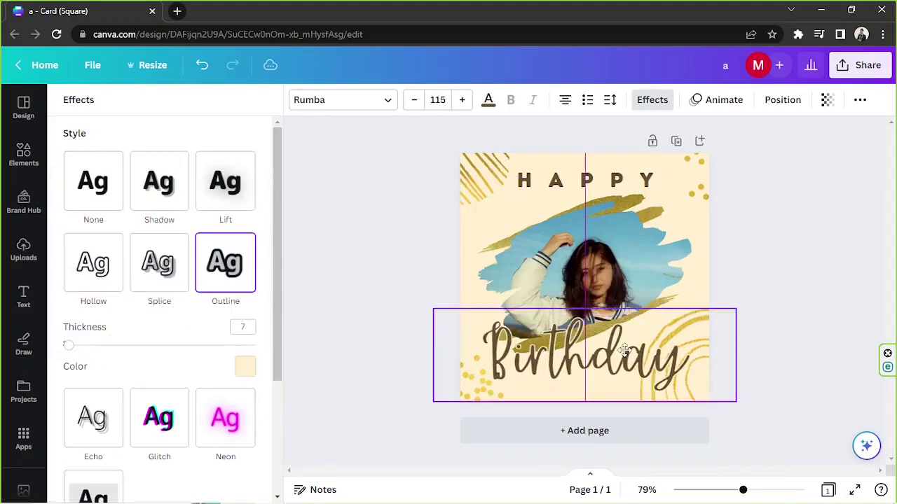
Step: Change the Birthday text's outline colour to the dark brown document colour
click(245, 366)
scroll(154, 297, down, 2)
scroll(154, 298, up, 2)
click(106, 222)
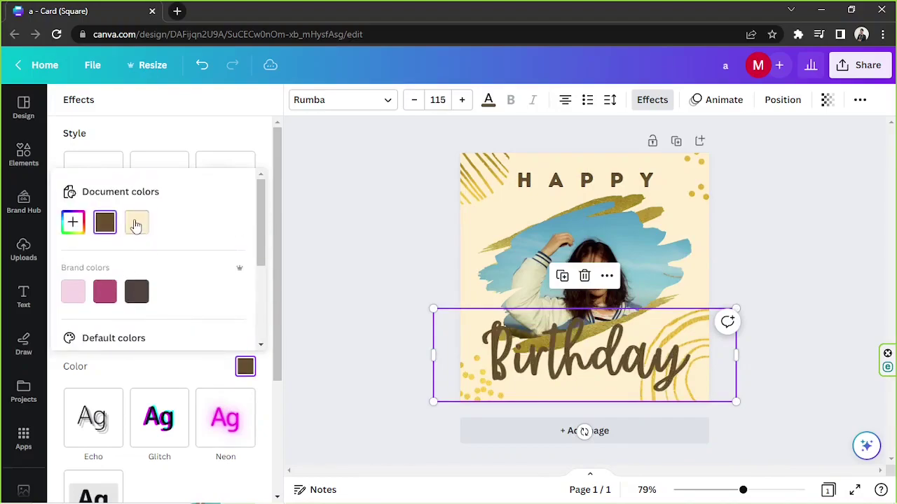
Step: Try cream, a brand colour and white as the Birthday text's outline colour
click(135, 222)
click(105, 292)
scroll(210, 266, down, 3)
click(233, 238)
scroll(230, 247, up, 1)
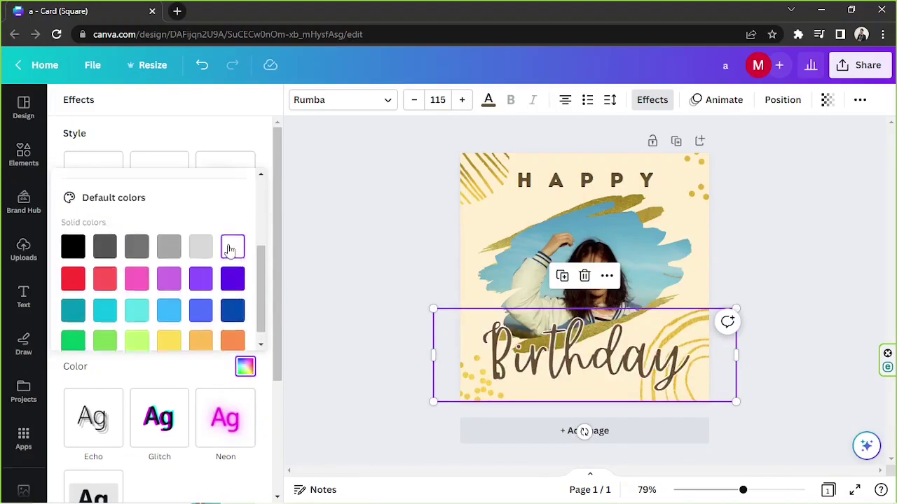
scroll(140, 231, up, 3)
Step: Try several gold shades from the photo colours on the Birthday text and set it in a golden yellow
click(488, 99)
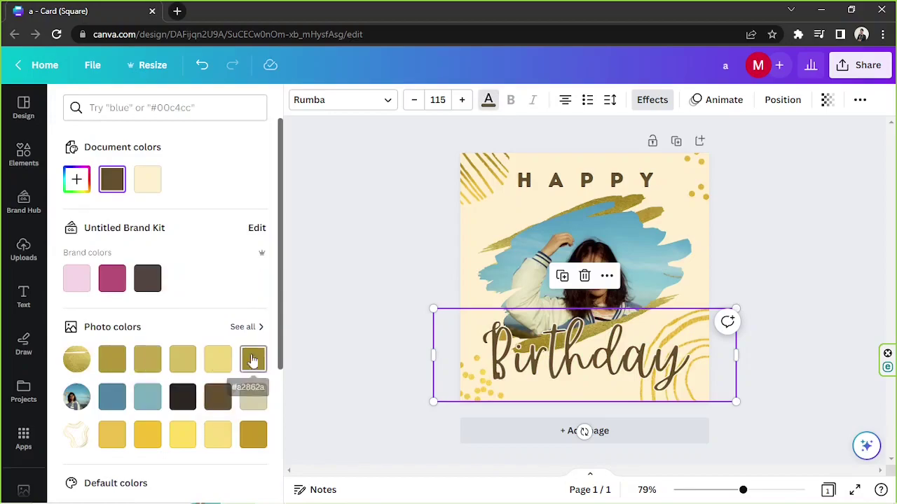
click(182, 360)
click(112, 359)
scroll(253, 358, down, 1)
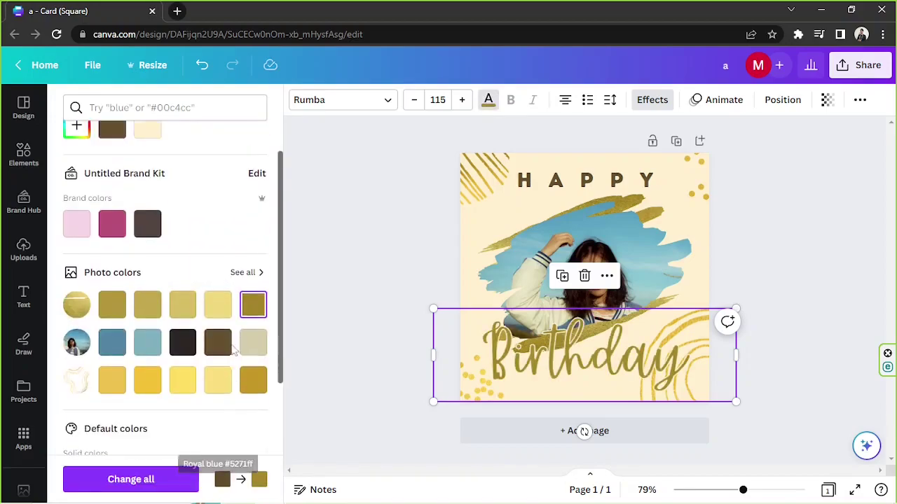
click(147, 380)
click(254, 381)
click(112, 380)
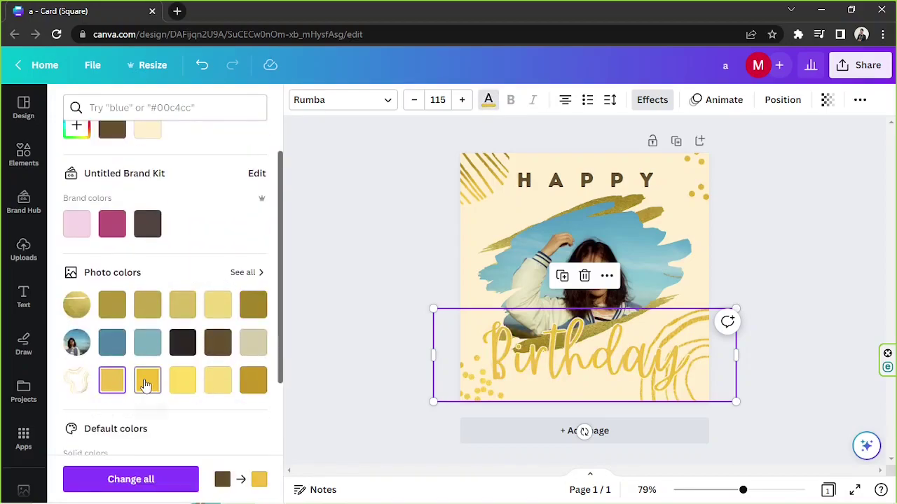
Step: Outline the Birthday text in the dark brown document colour and reduce the outline thickness to 3
click(488, 99)
click(652, 100)
click(245, 366)
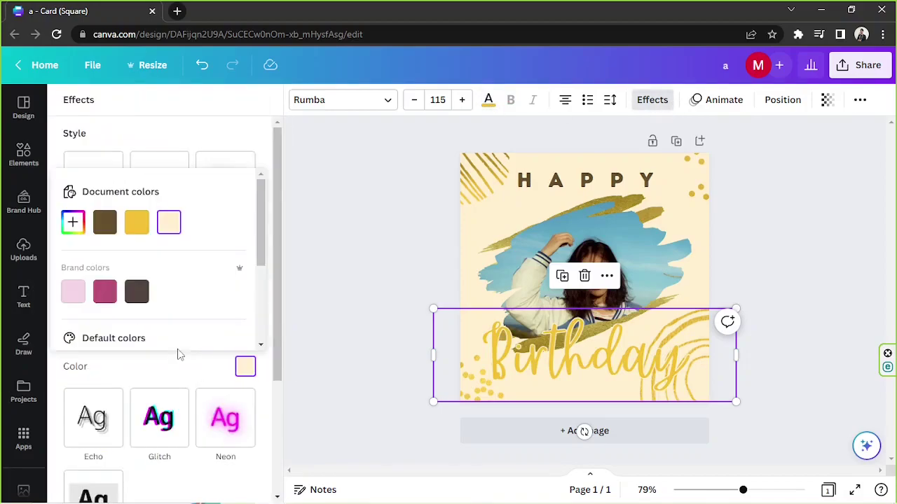
click(105, 222)
click(72, 350)
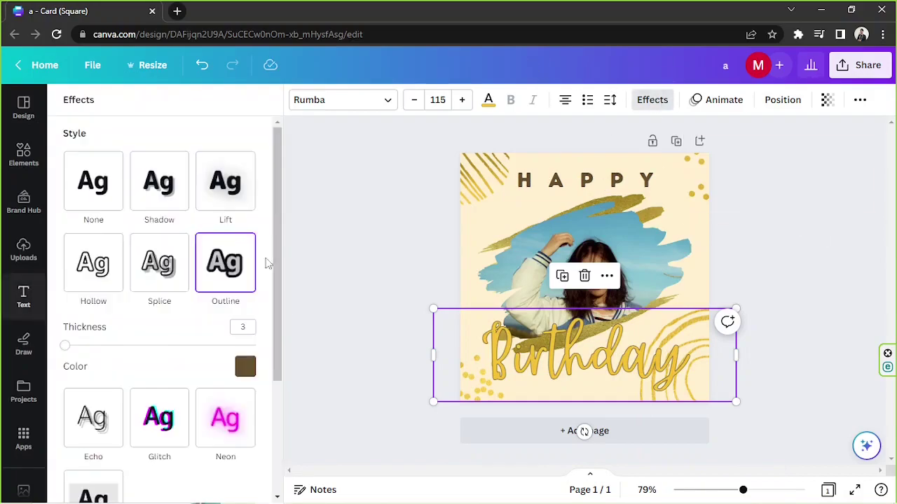
Step: Try cream and the dark brand colour on the Birthday outline, and set it to the custom dark brown #4B3F3F
click(245, 367)
click(169, 222)
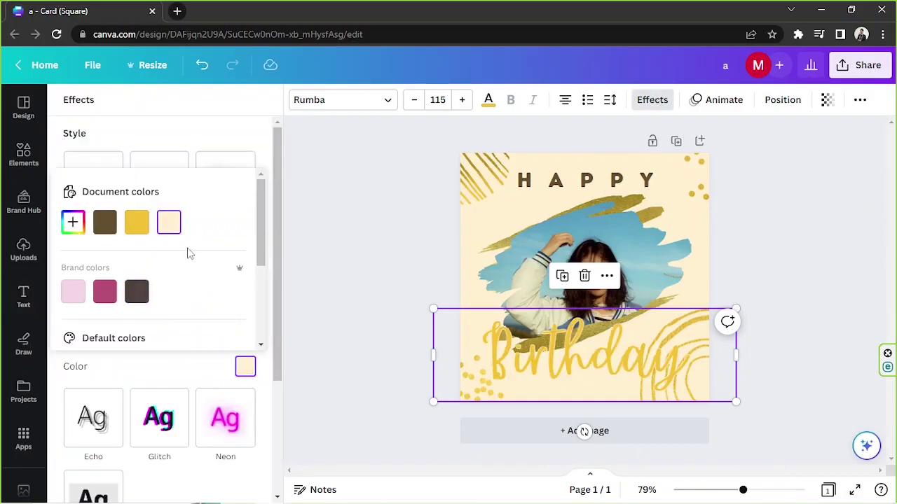
scroll(188, 253, down, 3)
scroll(182, 308, up, 3)
click(135, 291)
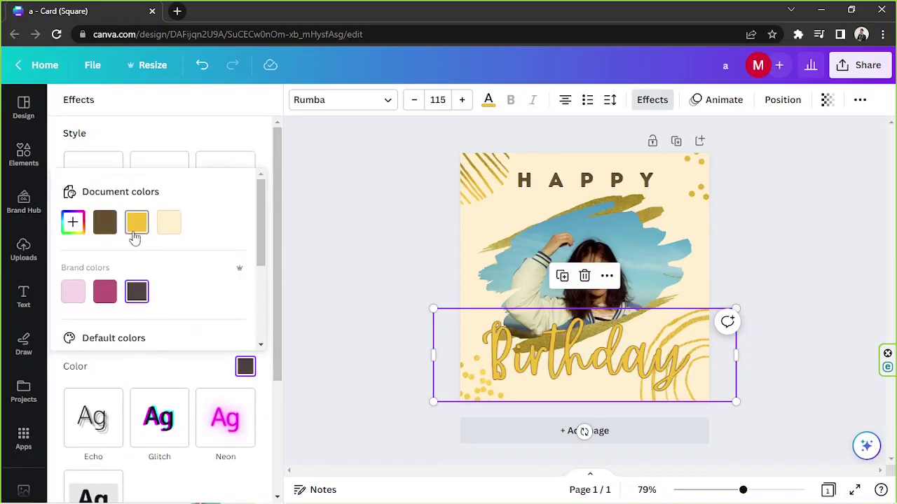
click(73, 223)
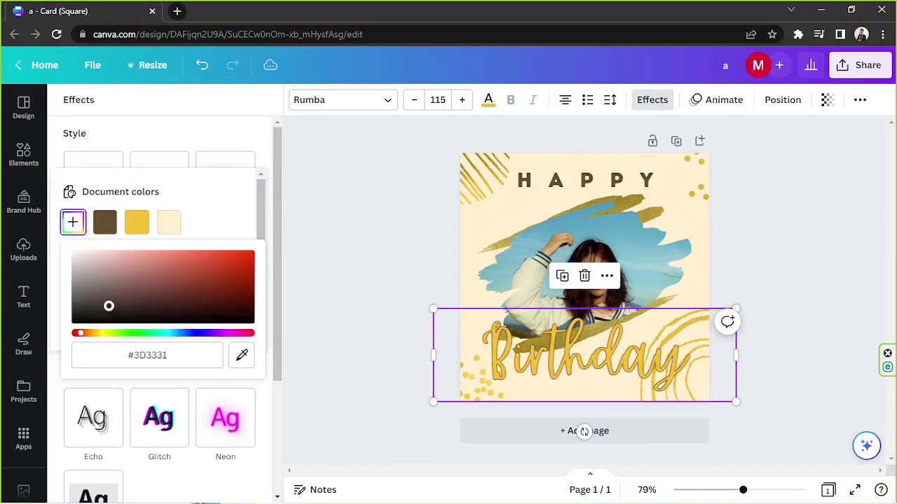
drag(126, 299, 127, 284)
mouse_move(81, 333)
mouse_down()
mouse_move(99, 333)
mouse_move(76, 332)
mouse_up()
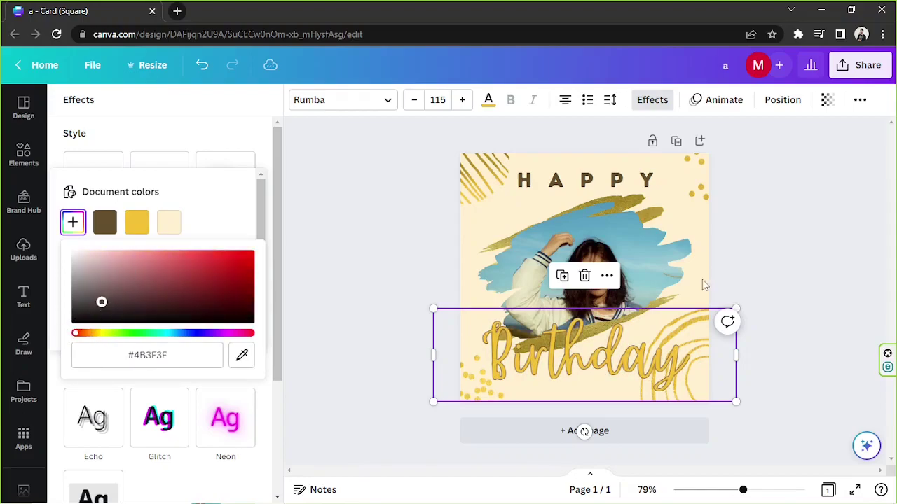
click(803, 249)
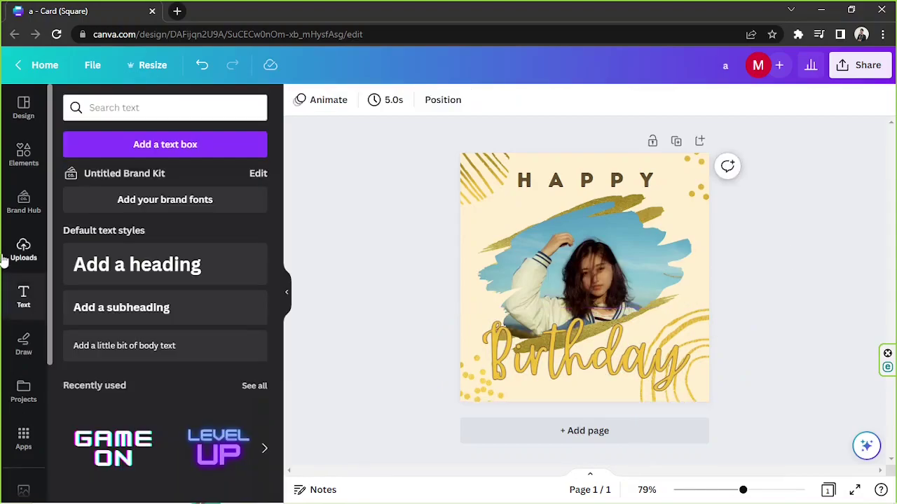
Step: Search the graphics for sparkle, add the first star sparkle to the card and place it over the photo's right side
click(12, 175)
click(70, 103)
key(Return)
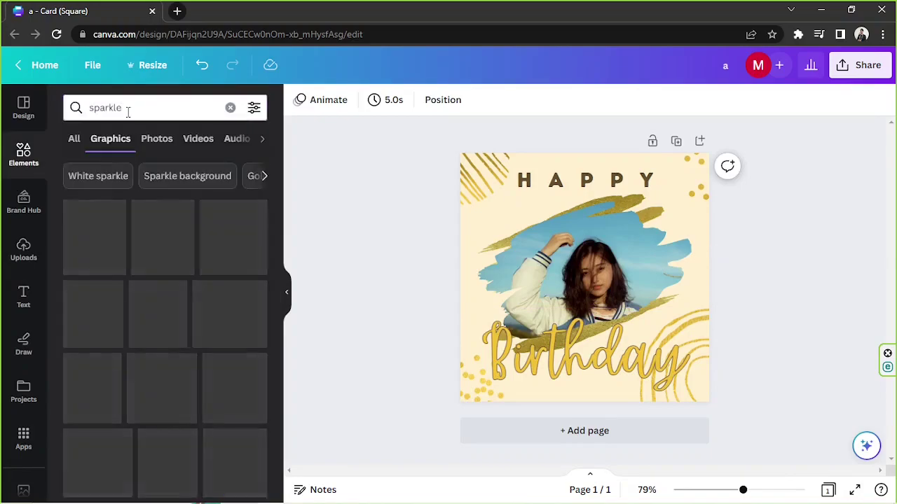
click(80, 232)
drag(634, 315, 653, 285)
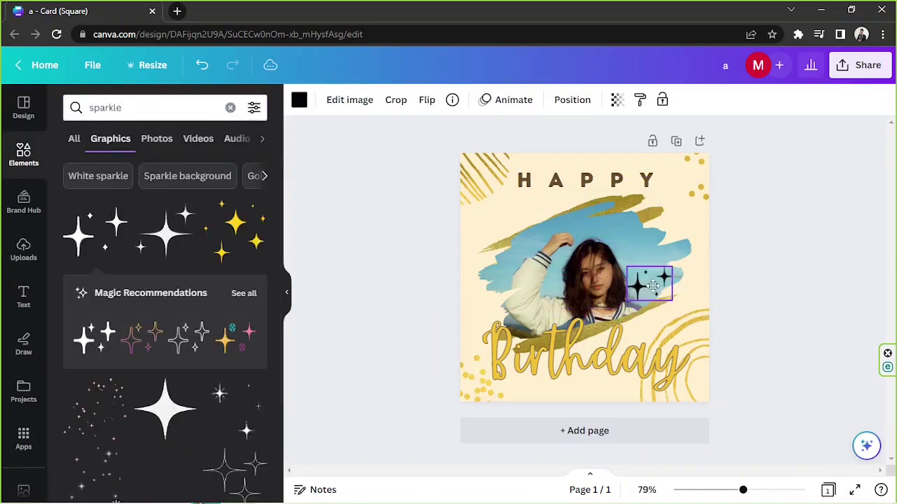
Step: Recolour the sparkle graphic white
click(300, 99)
scroll(252, 292, down, 2)
click(253, 337)
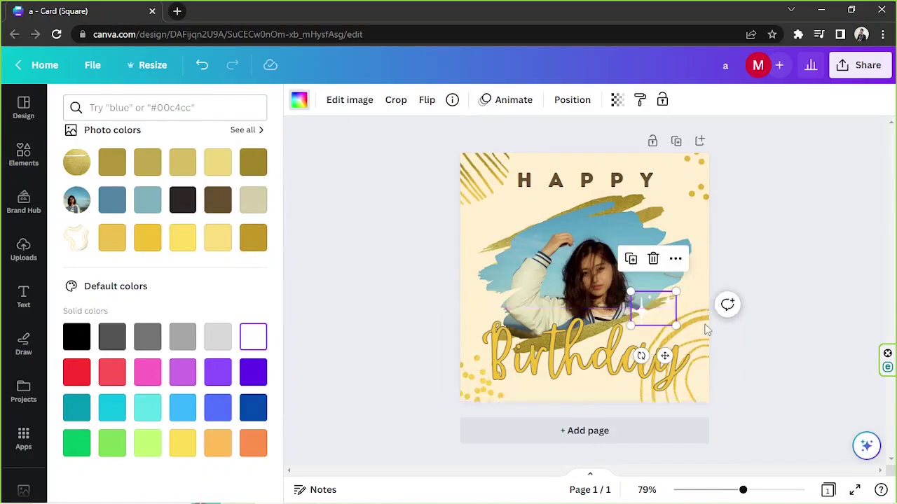
Step: Place one white sparkle beside the girl's raised arm and a mirrored copy at the photo's lower-right edge
mouse_move(509, 243)
mouse_down()
mouse_move(519, 264)
mouse_move(525, 243)
mouse_up()
drag(531, 295, 533, 295)
click(501, 202)
mouse_move(637, 280)
mouse_down()
mouse_move(637, 304)
mouse_move(640, 290)
mouse_up()
drag(632, 321, 658, 299)
click(807, 225)
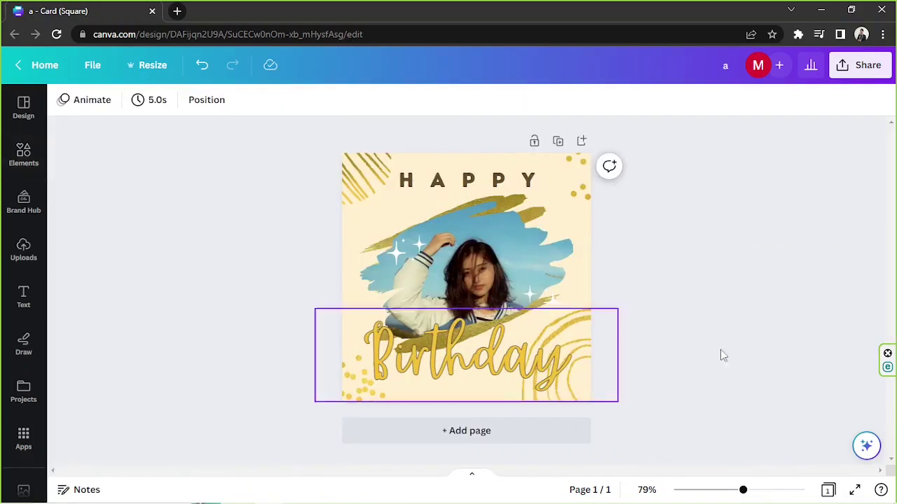
Step: Recolour the card background to a custom pale cream, trying #FFE8B6 and #FFEFCD on the way
drag(743, 490, 752, 491)
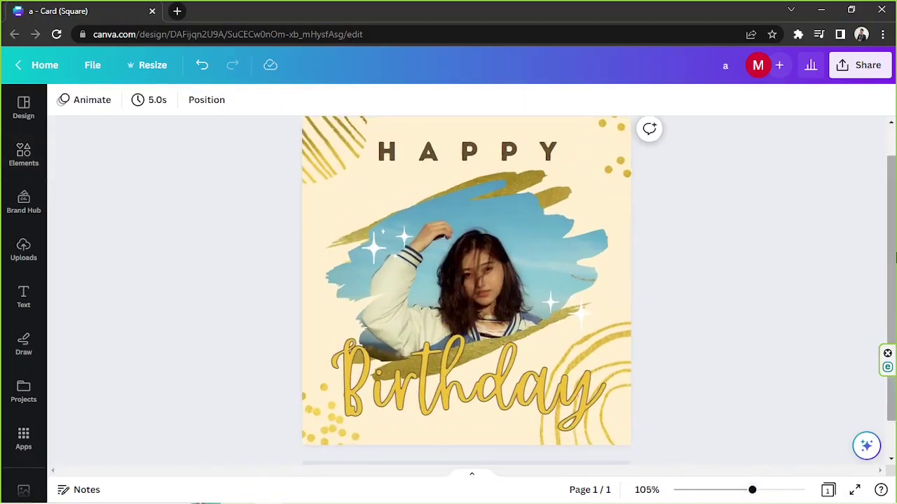
click(314, 210)
click(63, 100)
click(75, 181)
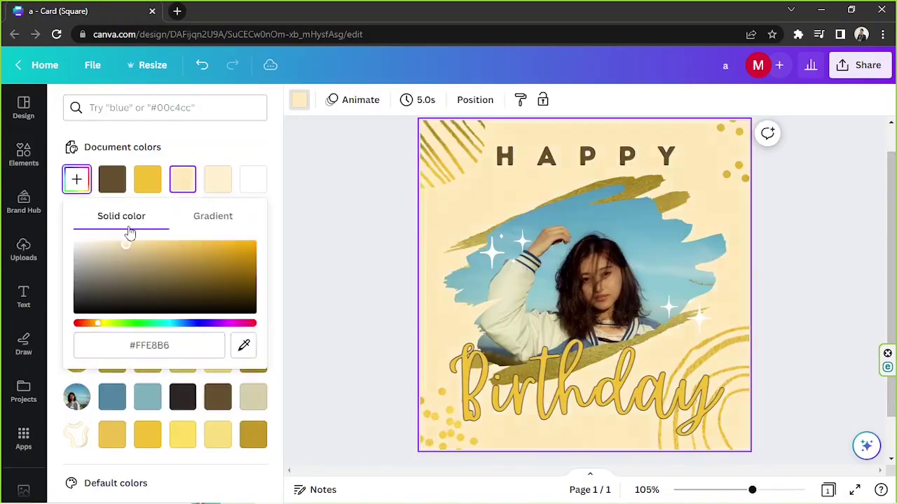
drag(130, 242, 116, 91)
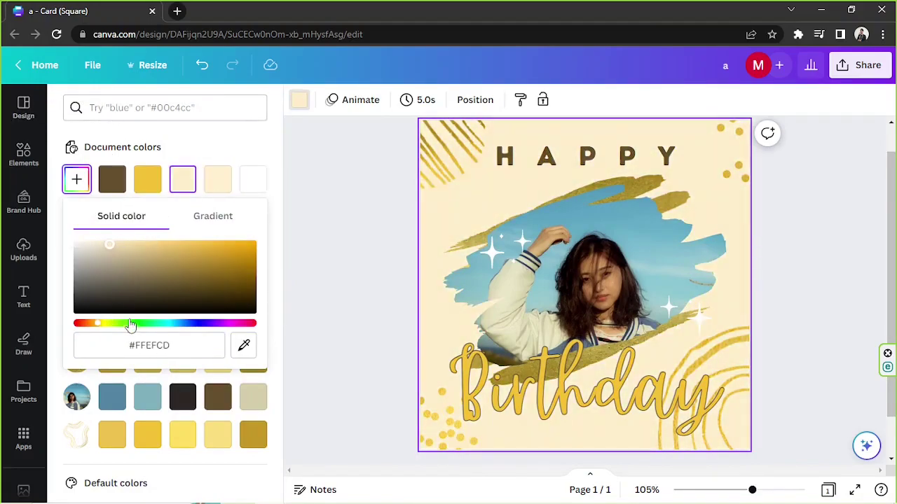
mouse_move(98, 324)
mouse_down()
mouse_move(90, 325)
mouse_move(99, 325)
mouse_up()
drag(122, 260, 105, 225)
click(792, 208)
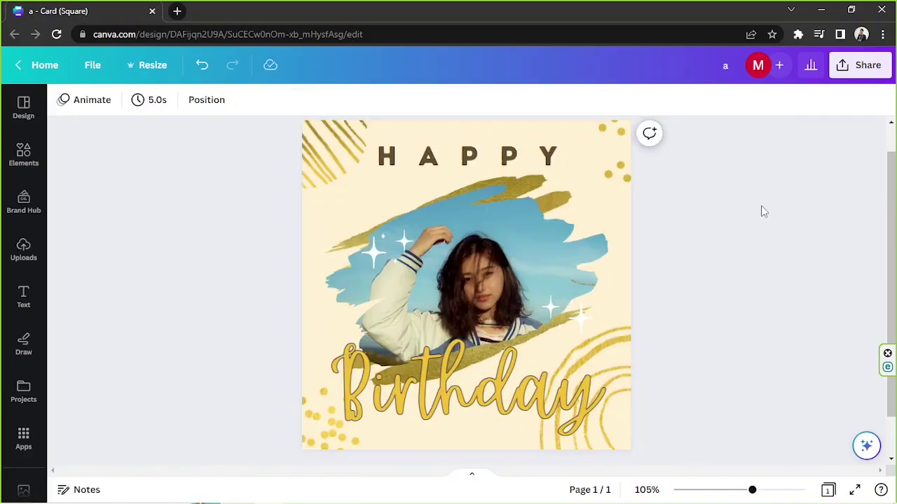